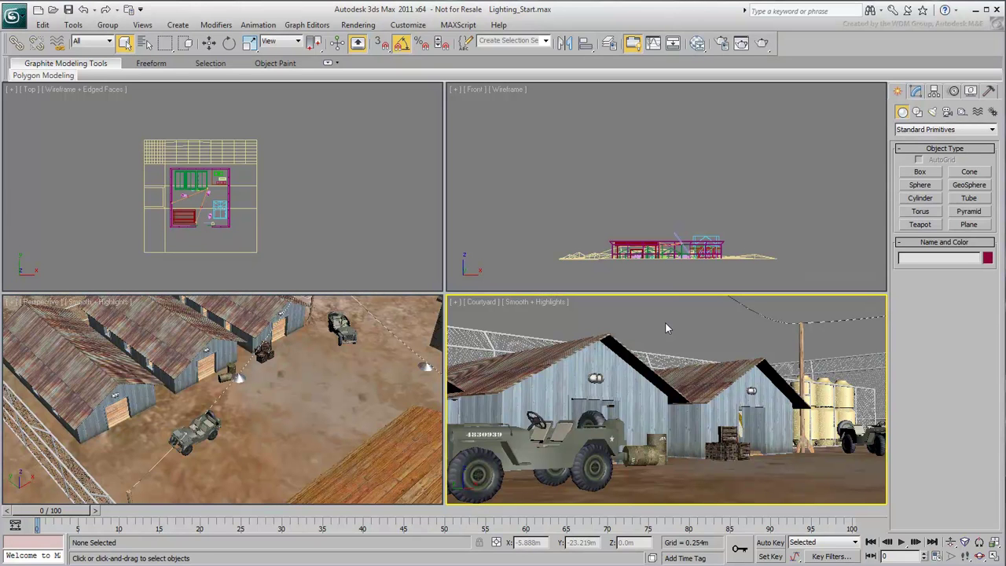
# Open Render Setup (F10), which shows Single-frame output at Custom 640 x 480
pyautogui.click(718, 48)
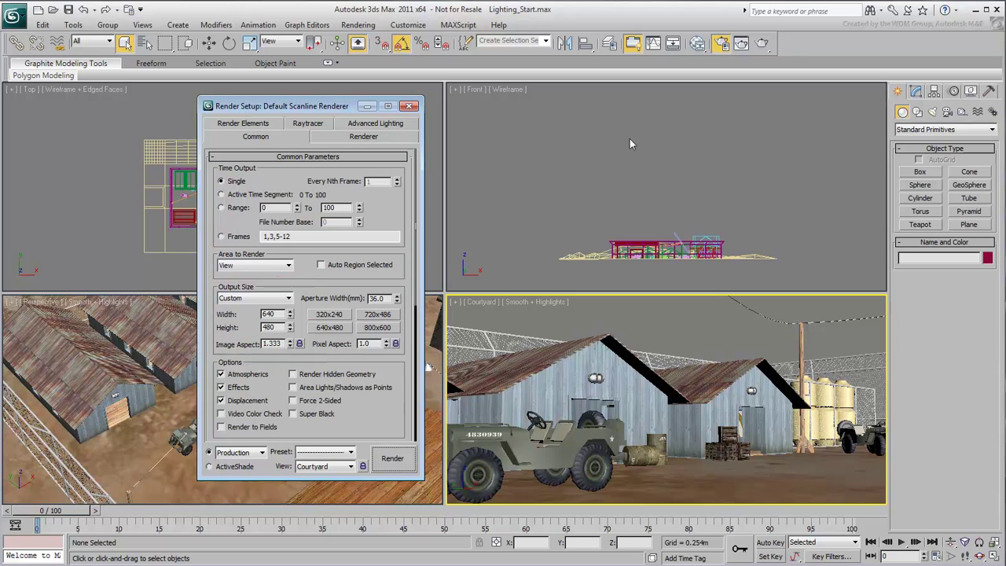
# Set output to the HDTV (video) preset at 800 x 450
pyautogui.click(289, 299)
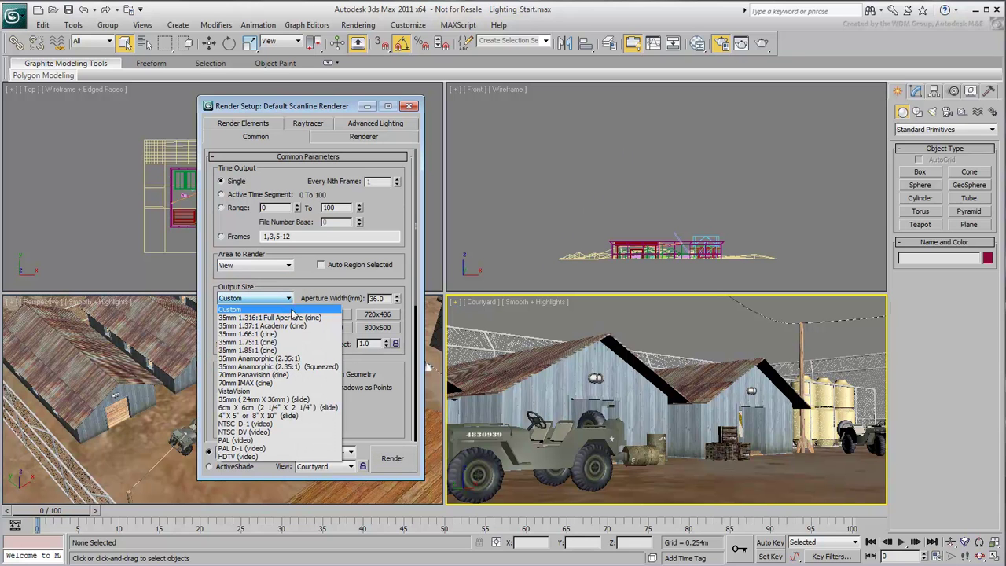
pyautogui.click(283, 458)
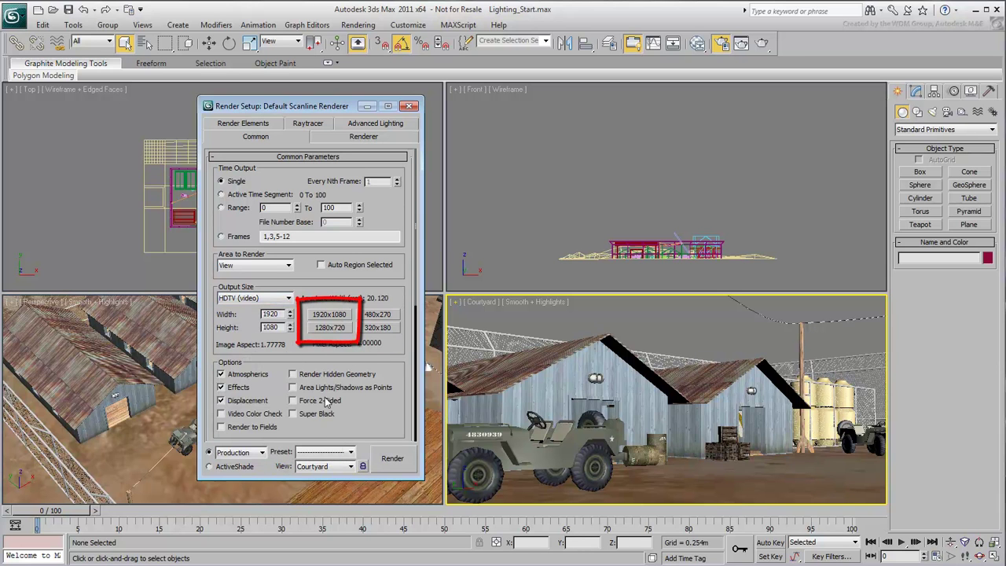
pyautogui.click(334, 334)
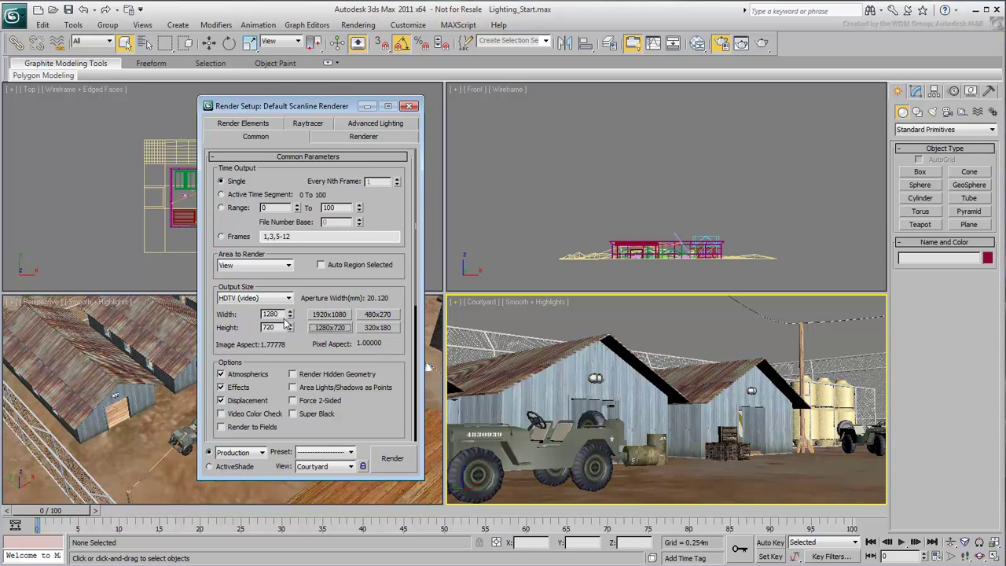
pyautogui.moveTo(282, 314); pyautogui.dragTo(253, 314)
pyautogui.write('800')
pyautogui.press('Return')
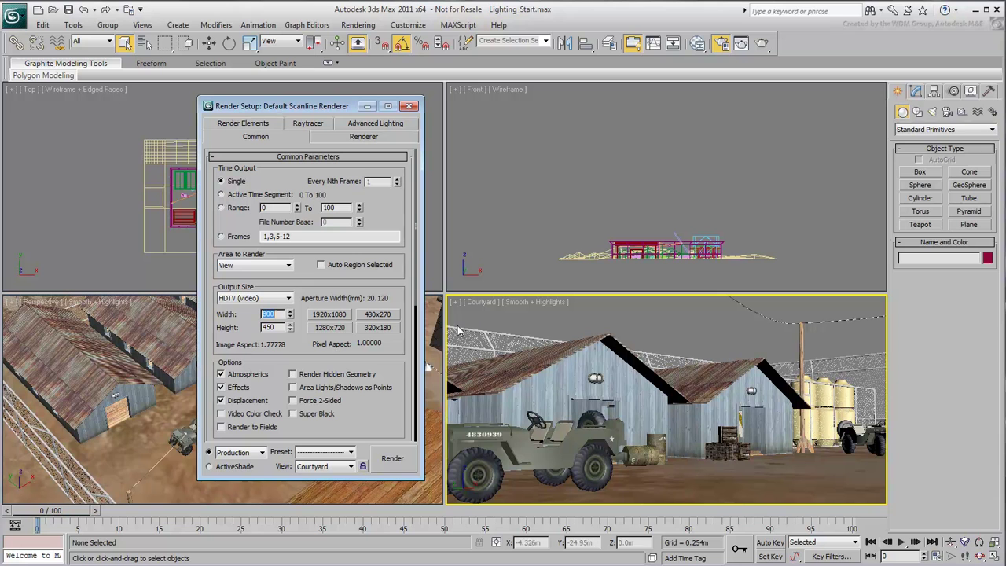
pyautogui.click(581, 333)
pyautogui.moveTo(377, 415); pyautogui.dragTo(378, 213)
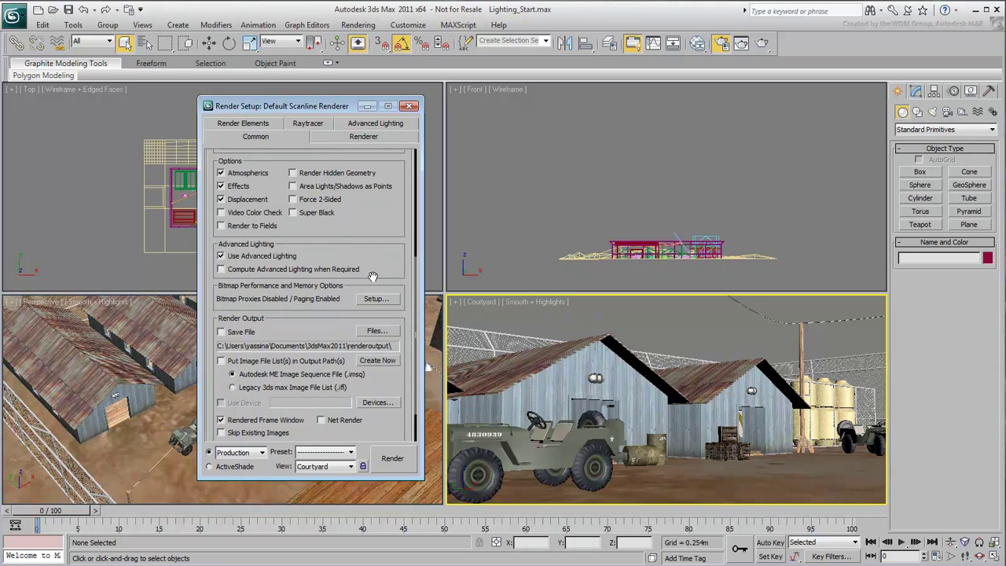
pyautogui.click(376, 332)
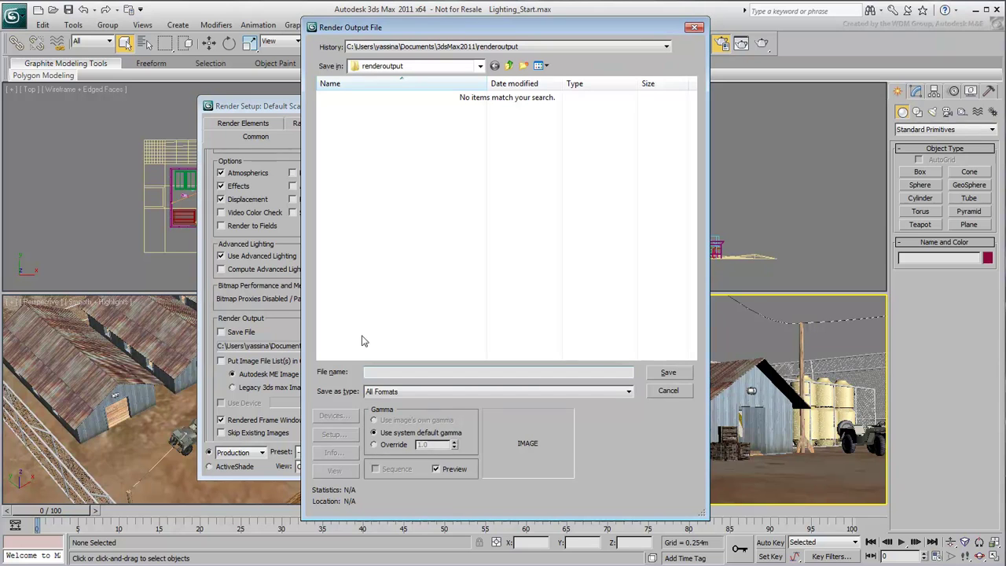
pyautogui.click(630, 392)
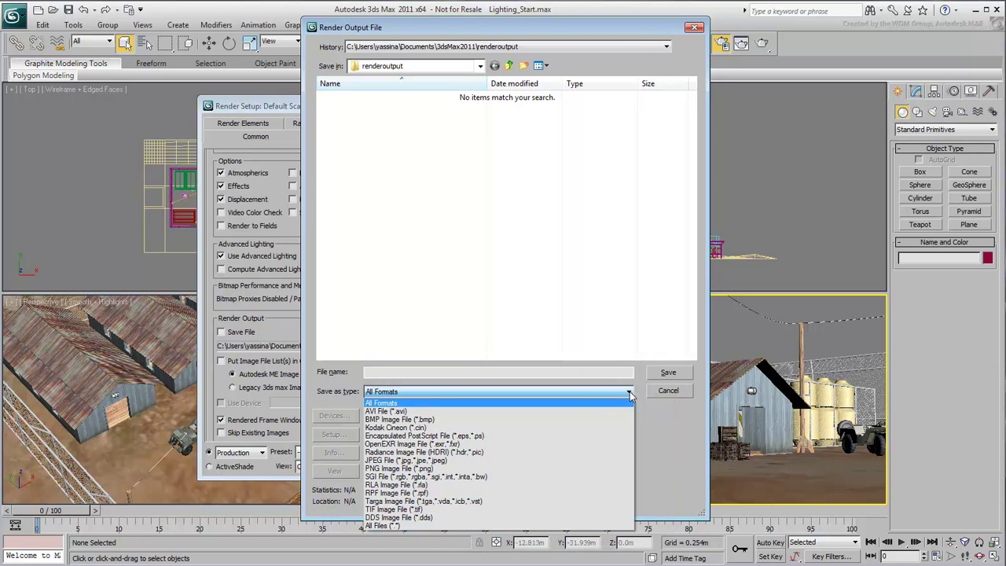
pyautogui.click(629, 393)
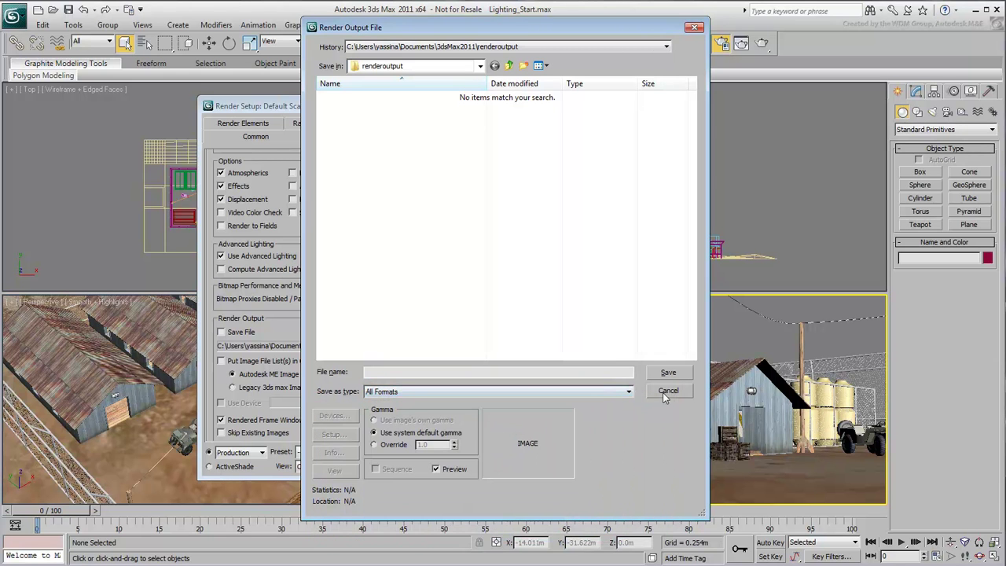
pyautogui.click(667, 391)
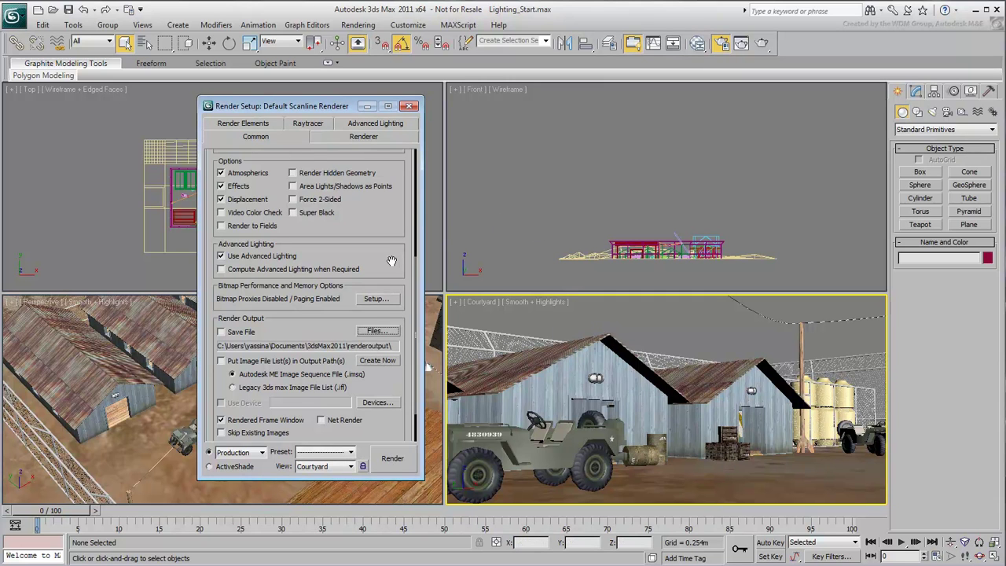
# Expand Assign Renderer and check the Production renderer, leaving Default Scanline Renderer unchanged
pyautogui.moveTo(389, 256); pyautogui.dragTo(389, 208)
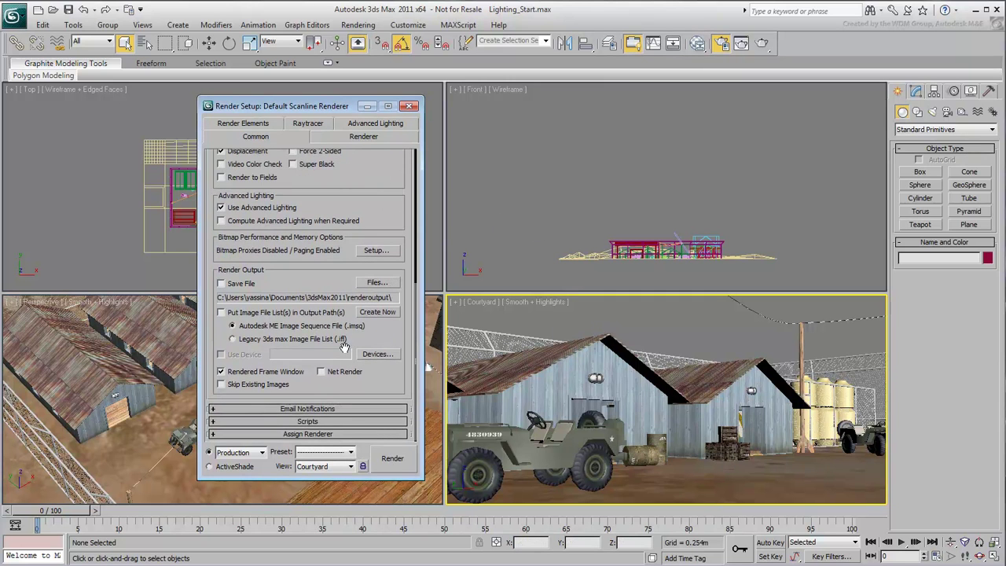
pyautogui.click(344, 436)
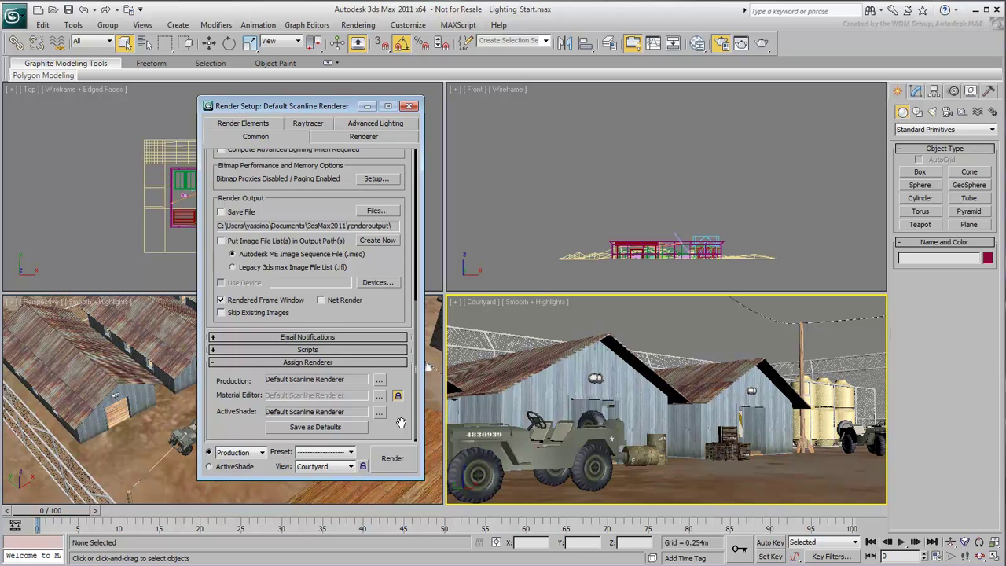
pyautogui.click(380, 379)
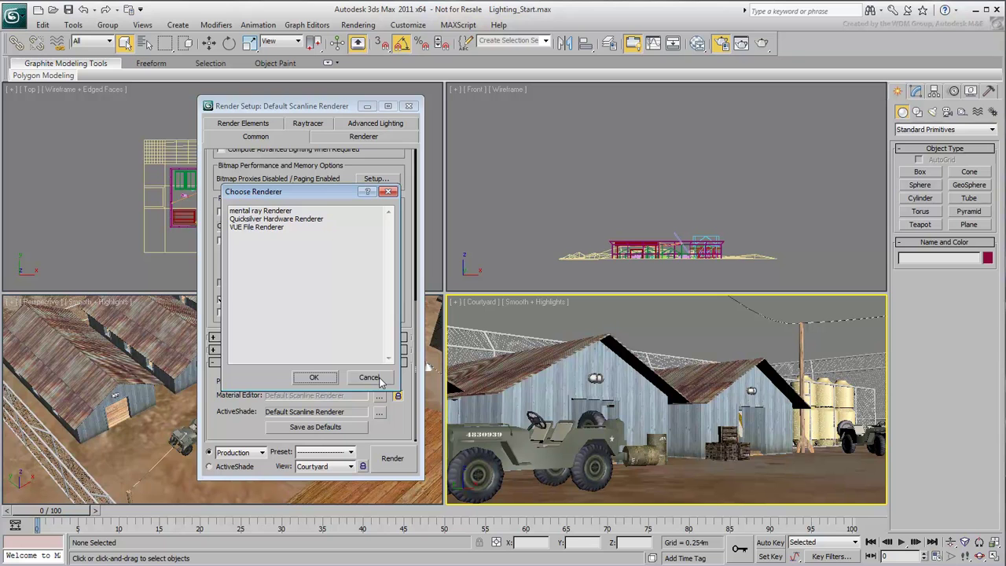
pyautogui.click(369, 377)
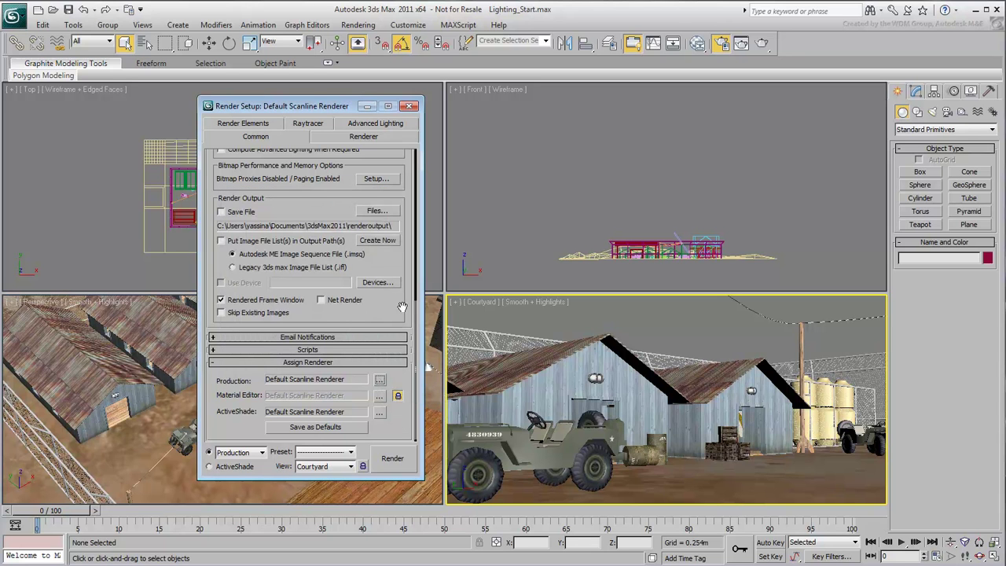
# Close Render Setup, render a test frame of the Courtyard view, then close the frame window
pyautogui.click(410, 107)
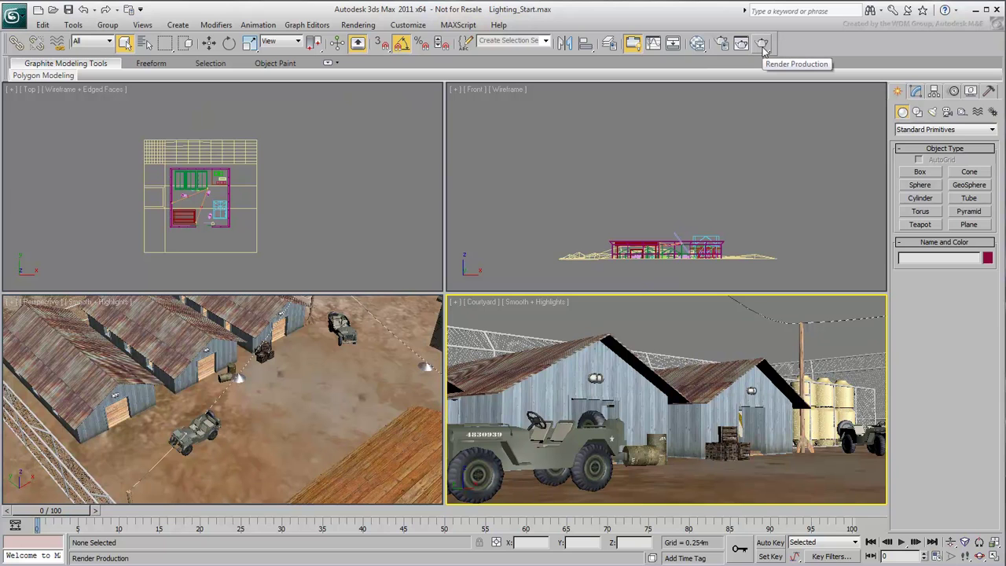
pyautogui.press('F9')
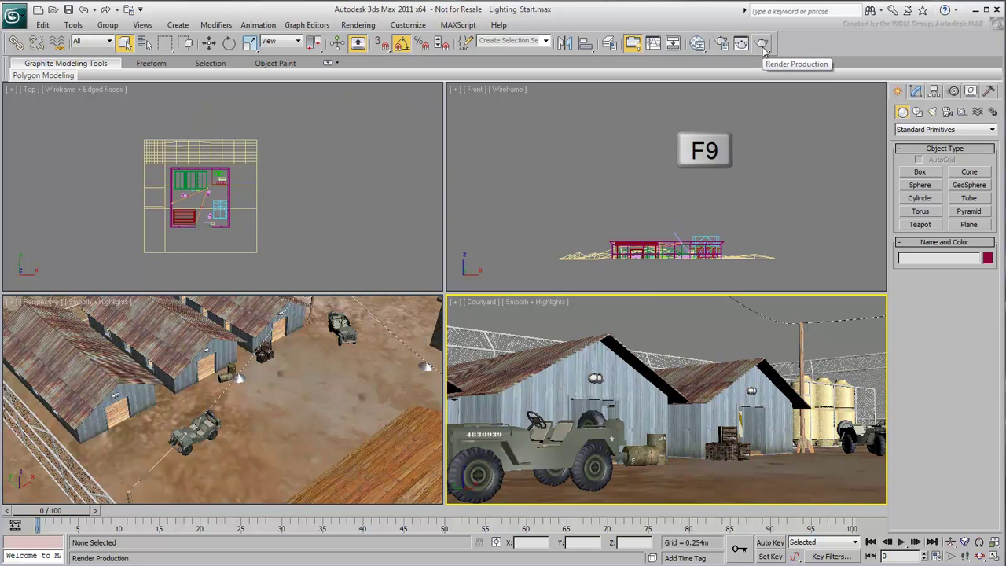
pyautogui.click(761, 47)
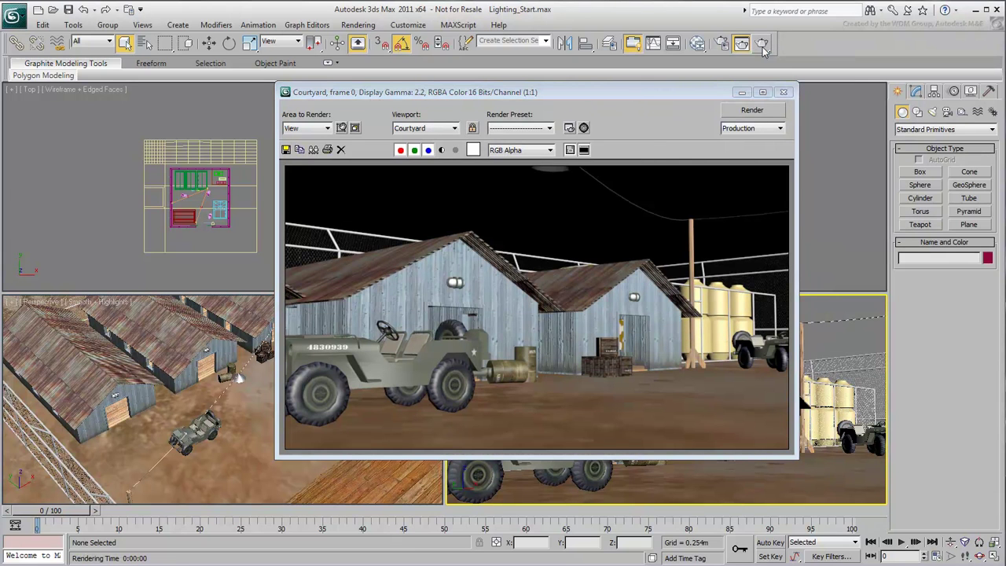
pyautogui.click(783, 92)
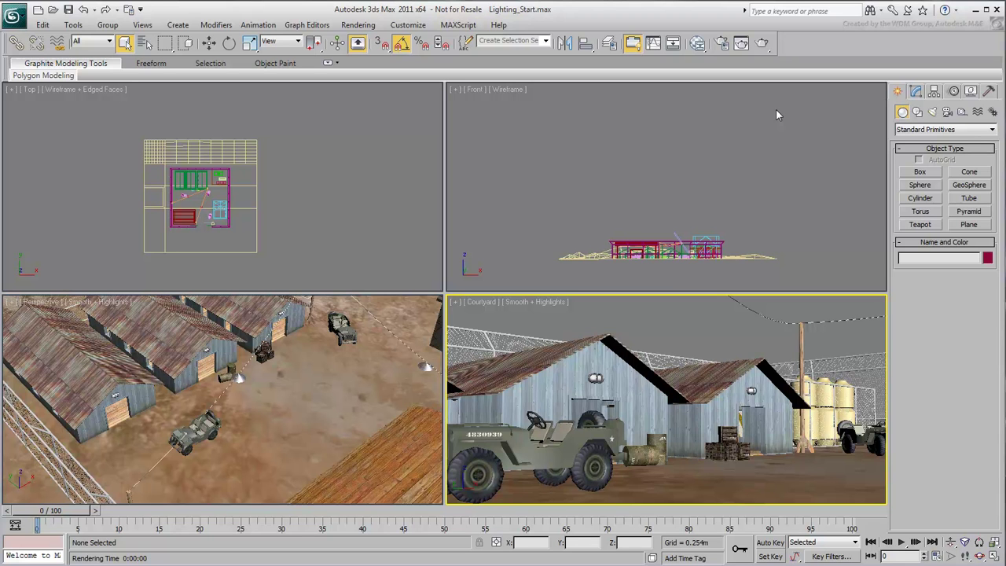
# Switch the Create panel to Lights and keep the Photometric light category
pyautogui.click(932, 112)
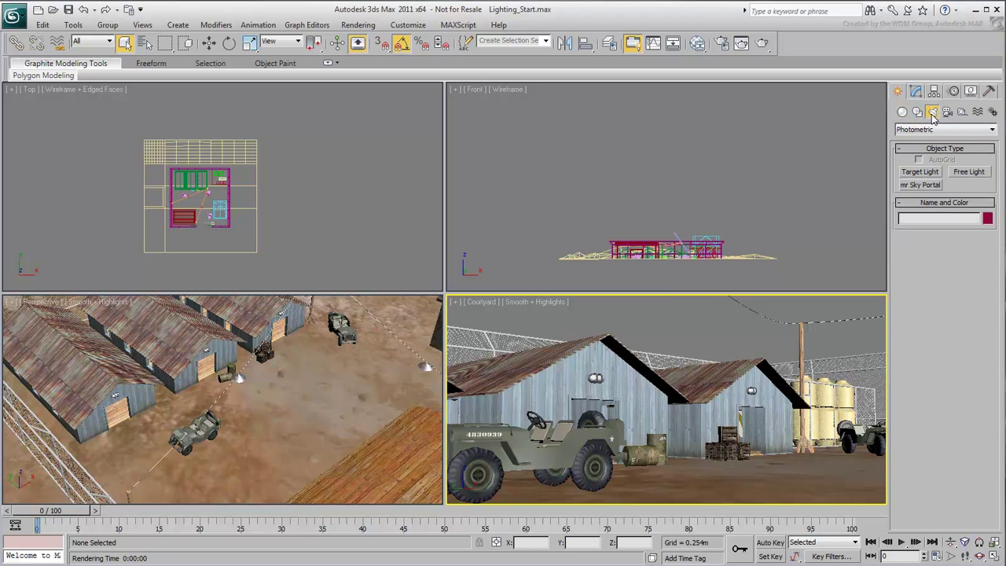
pyautogui.click(993, 131)
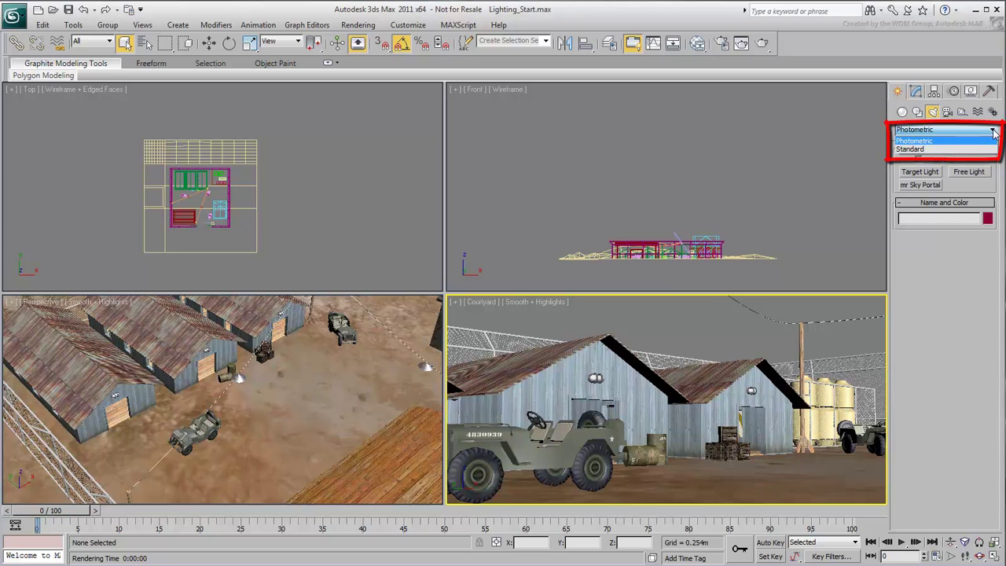
pyautogui.click(993, 131)
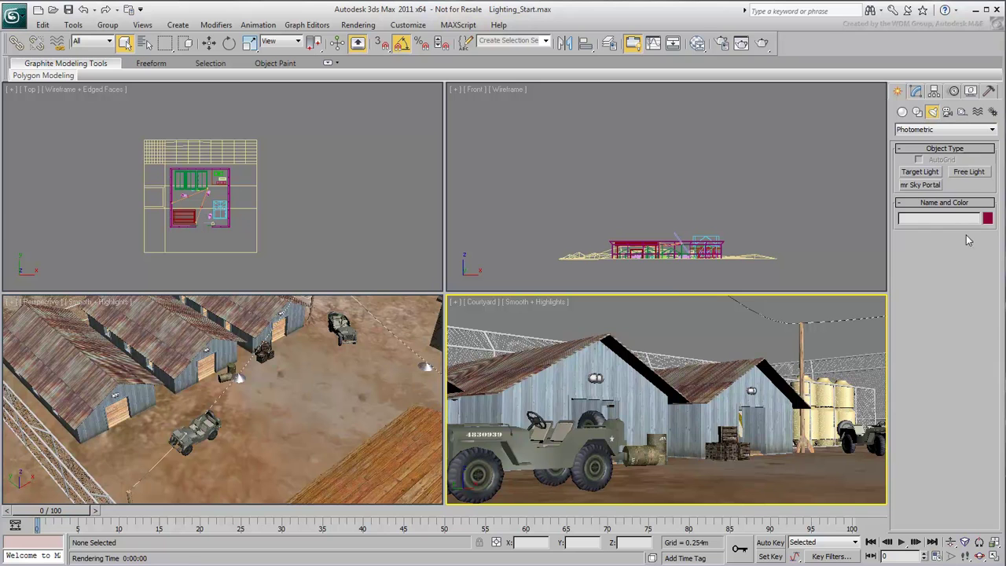
# Start a Free Light, dismiss the exposure-control prompt, and leave Templates at (Select a Template)
pyautogui.click(967, 173)
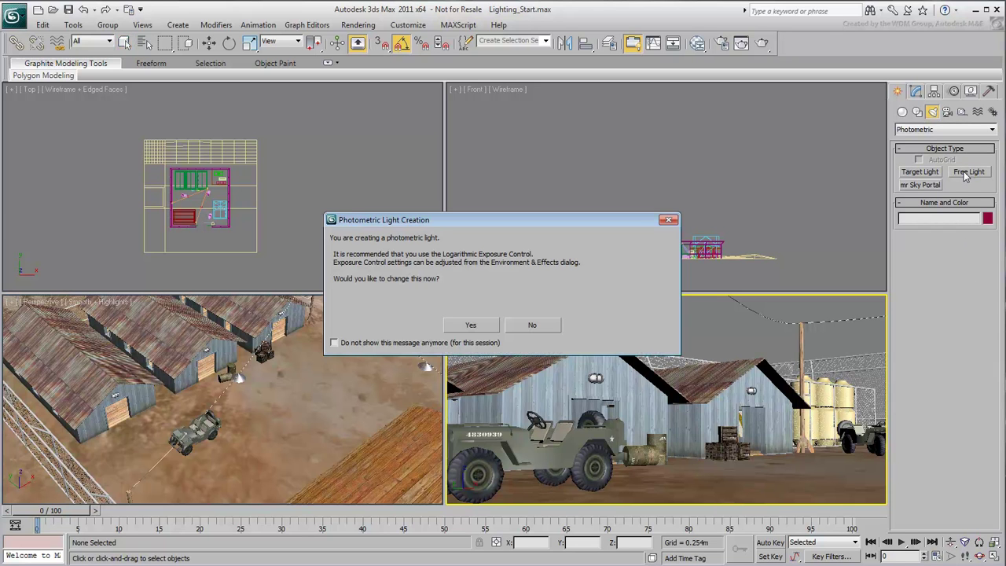
pyautogui.click(669, 221)
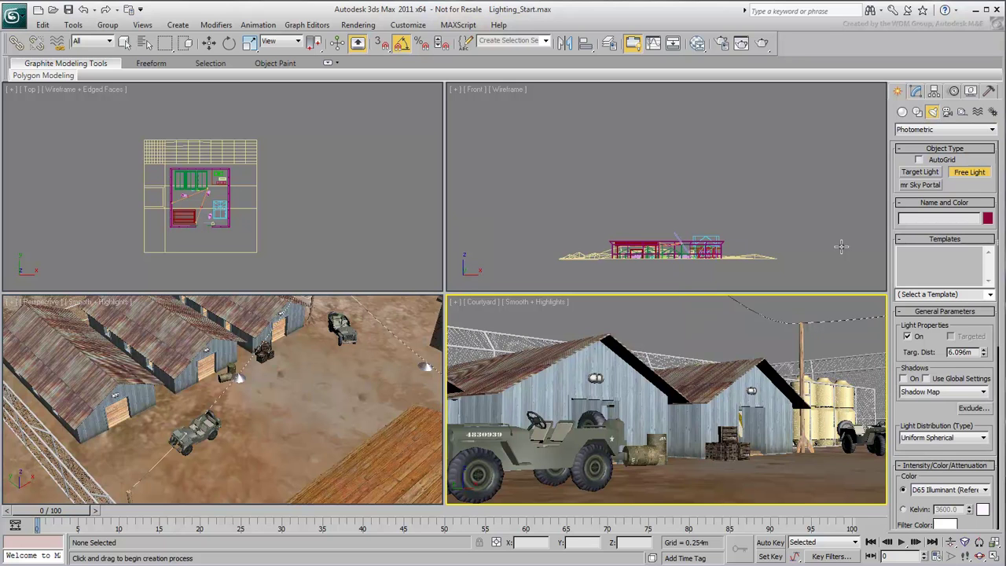
pyautogui.click(990, 295)
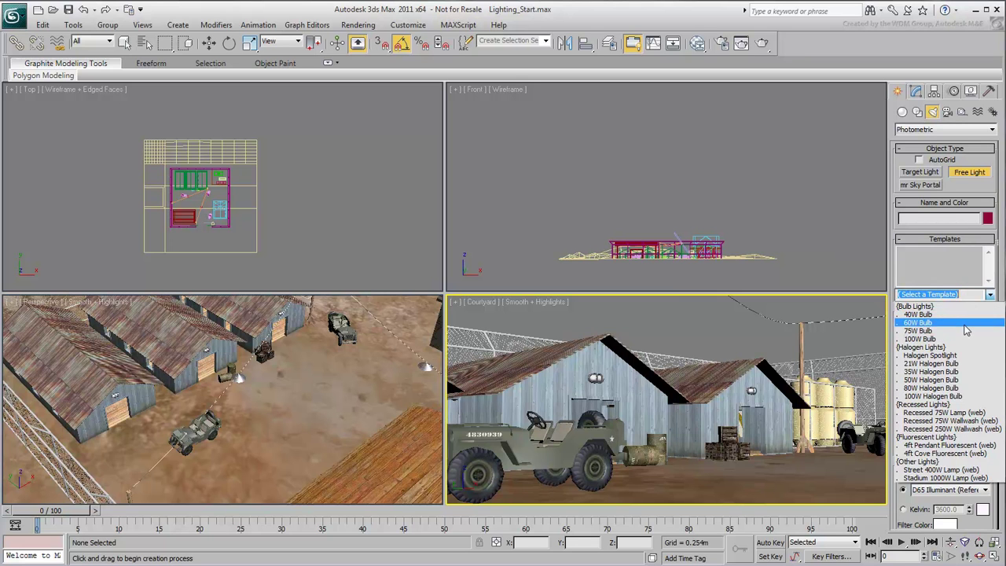
pyautogui.click(989, 295)
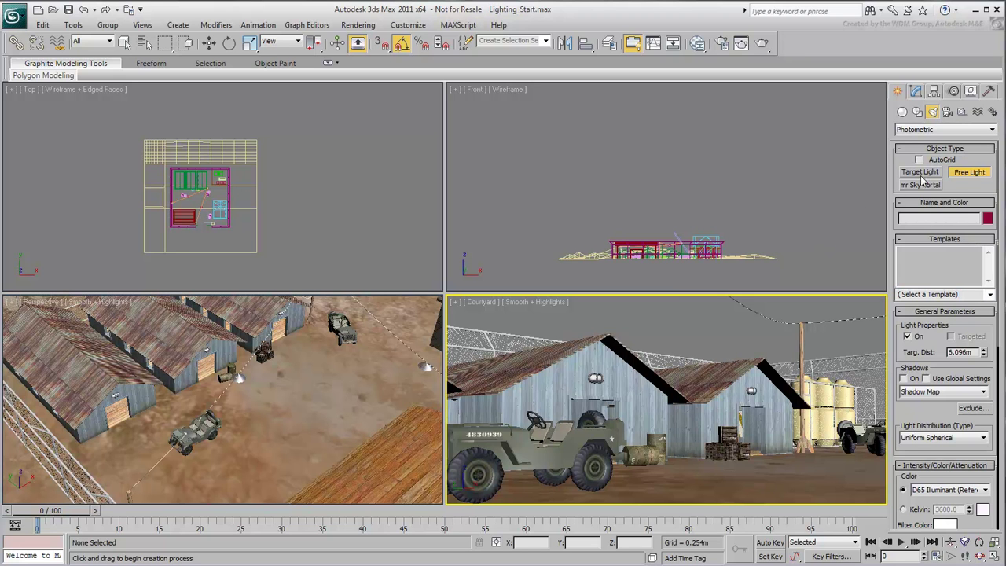
# Change the light category dropdown from Photometric to Standard
pyautogui.click(993, 131)
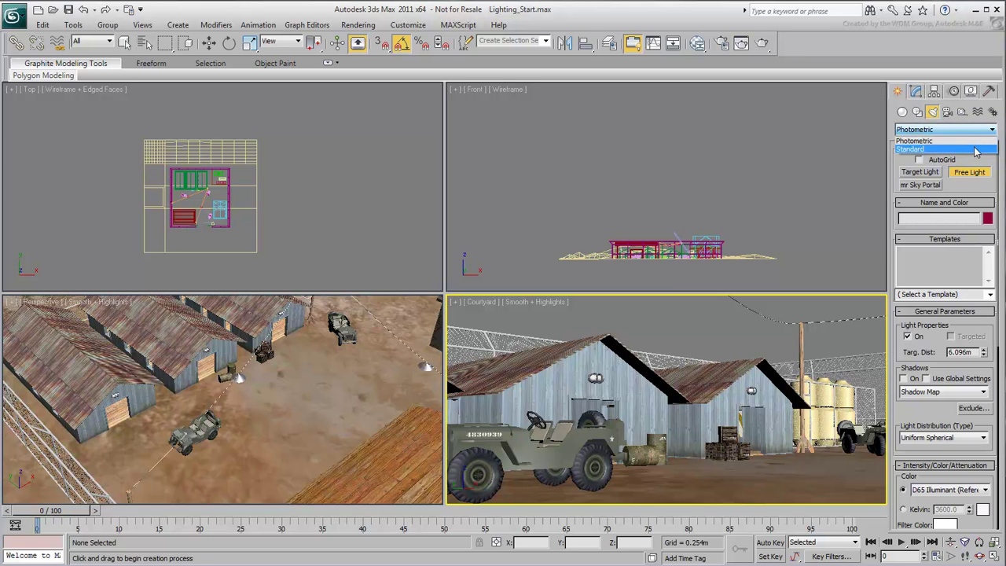
pyautogui.click(976, 147)
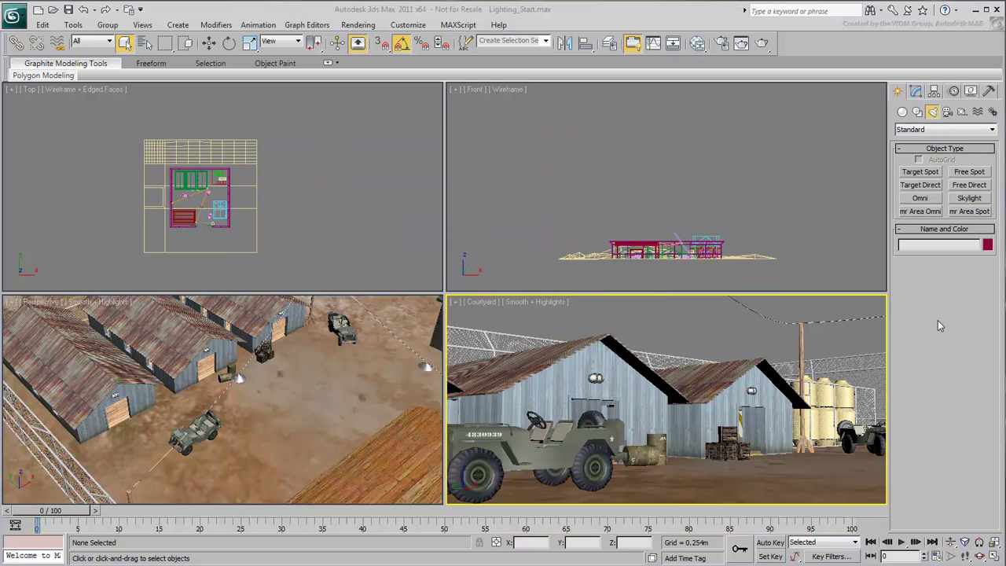
# Place an Omni in the Top view, and a Free Spot and a Free Direct in the Front view
pyautogui.click(920, 198)
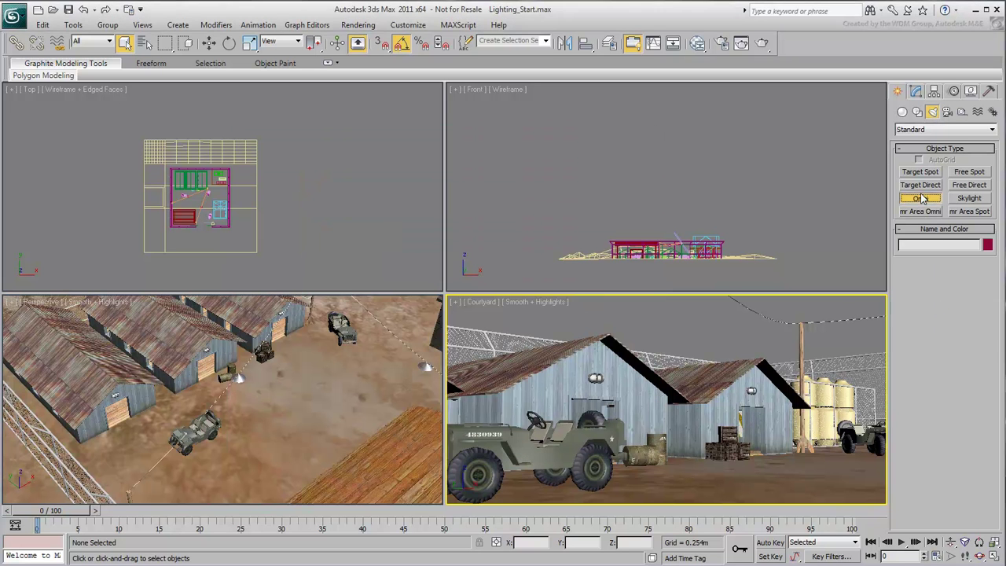
pyautogui.click(319, 116)
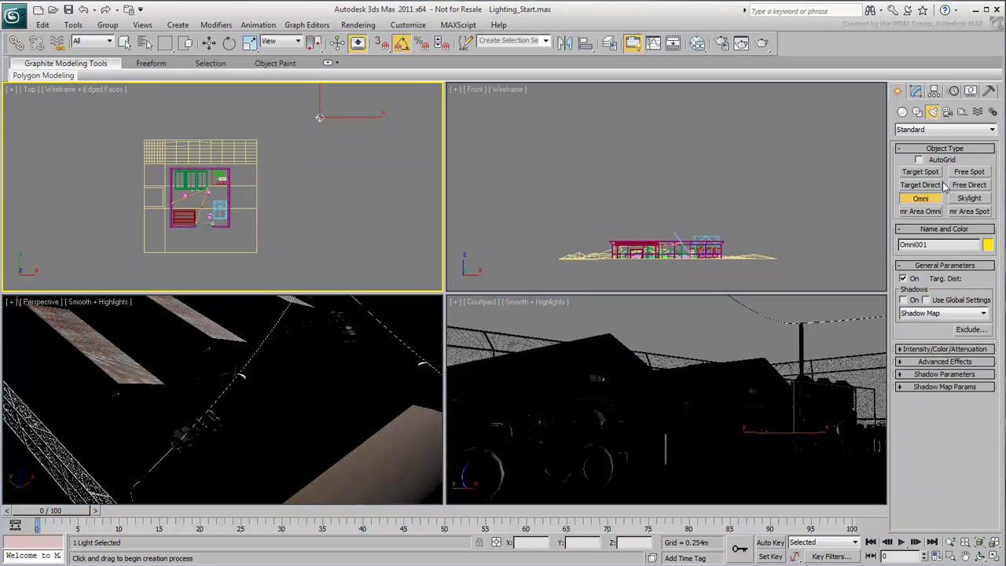
pyautogui.click(975, 172)
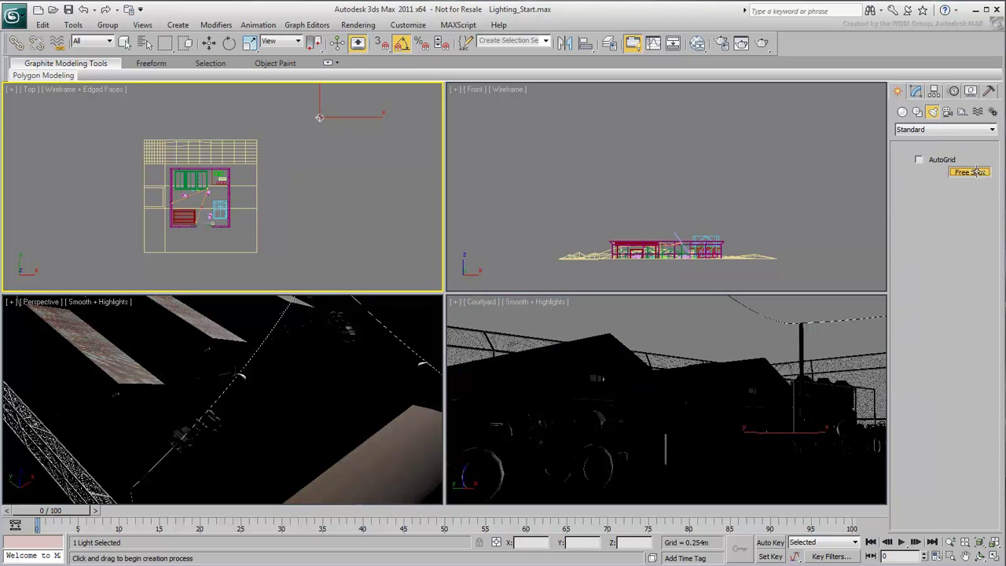
pyautogui.click(638, 183)
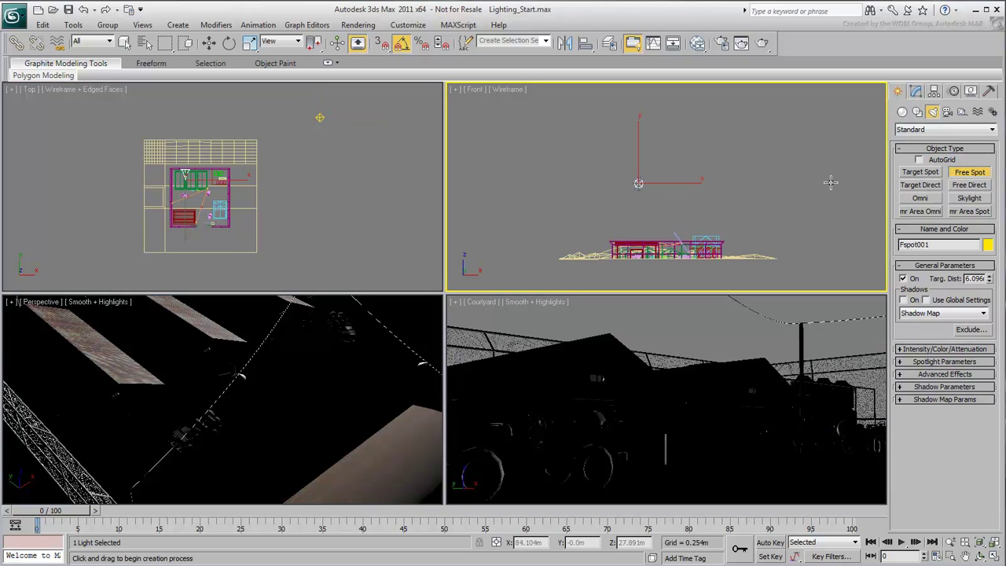
pyautogui.click(963, 187)
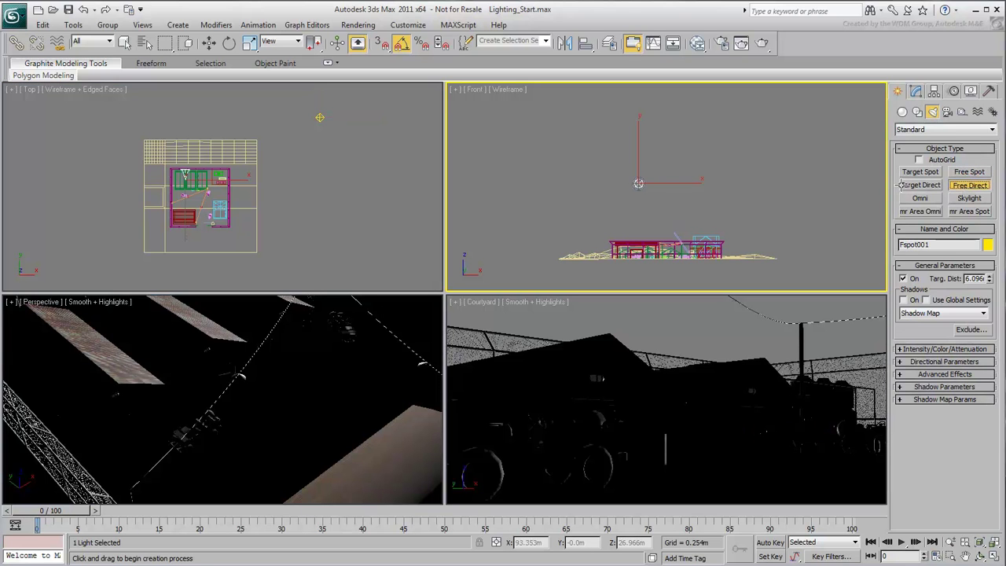
pyautogui.click(732, 187)
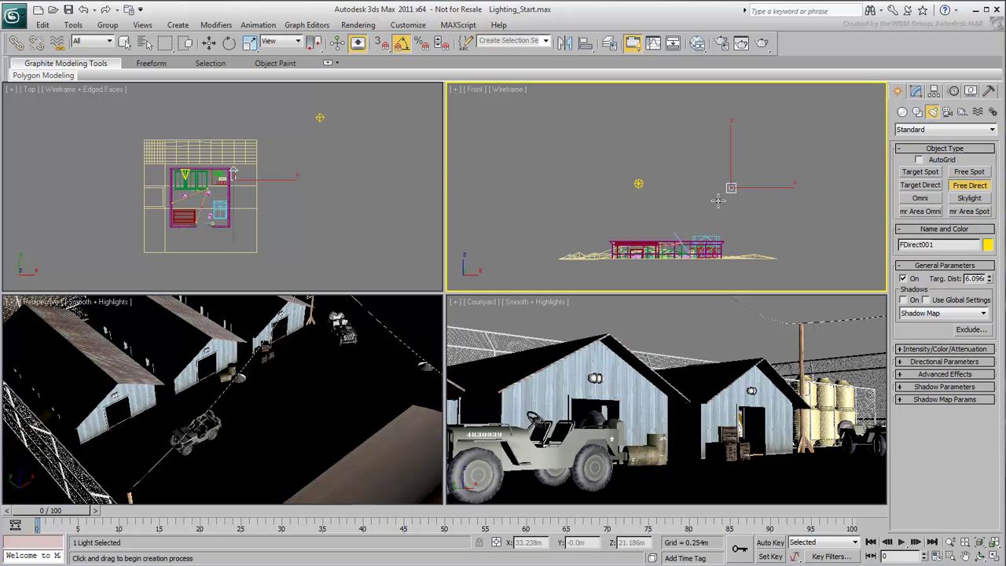
# Rotate FDirect001 90° about X to tilt its beam
pyautogui.rightClick(717, 201)
pyautogui.rightClick(719, 207)
pyautogui.click(741, 229)
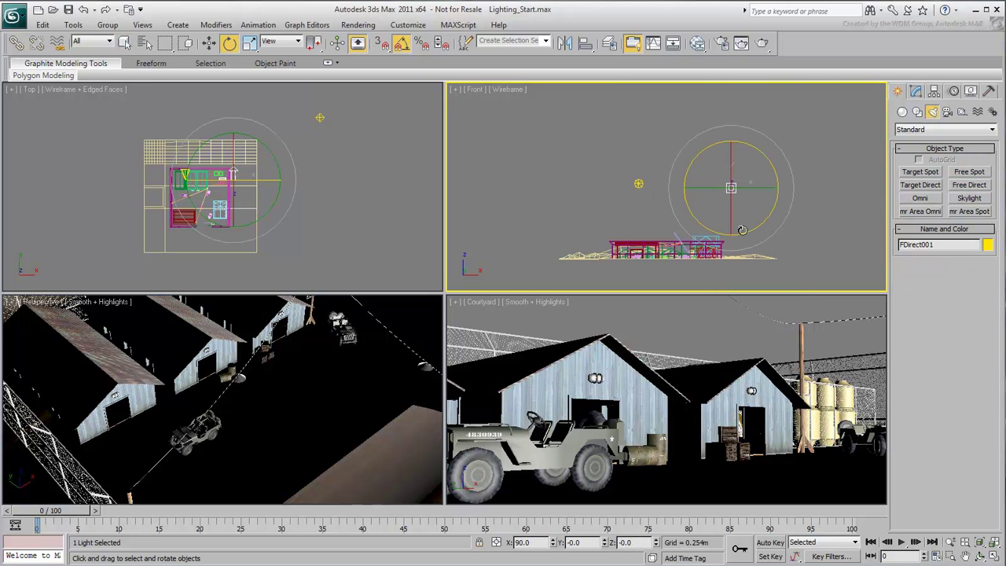
pyautogui.moveTo(742, 228)
pyautogui.mouseDown()
pyautogui.moveTo(736, 209)
pyautogui.moveTo(770, 184)
pyautogui.moveTo(741, 184)
pyautogui.moveTo(748, 208)
pyautogui.mouseUp()
pyautogui.click(814, 214)
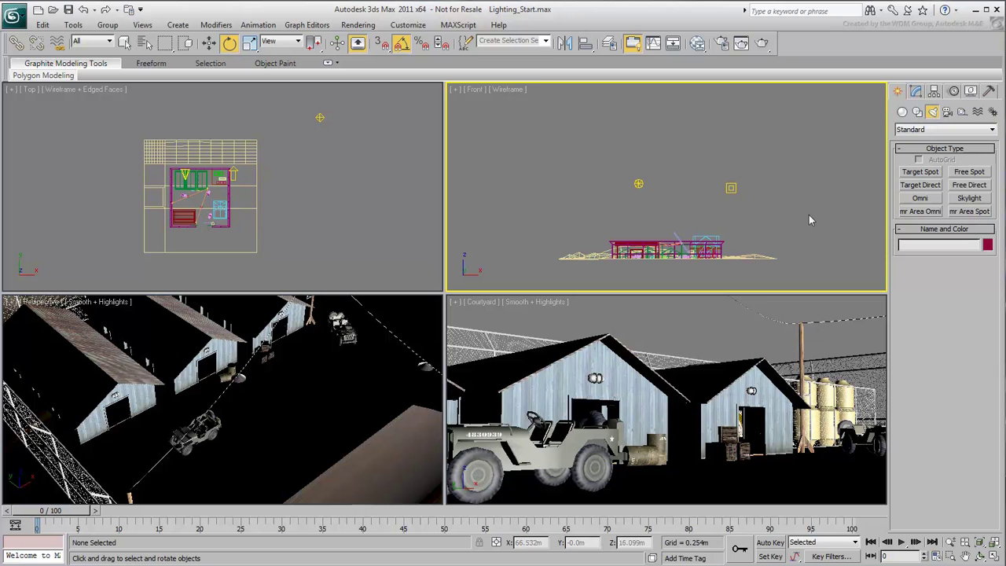
# Drag out a Target Spot, Spot001, across the Top viewport
pyautogui.click(920, 176)
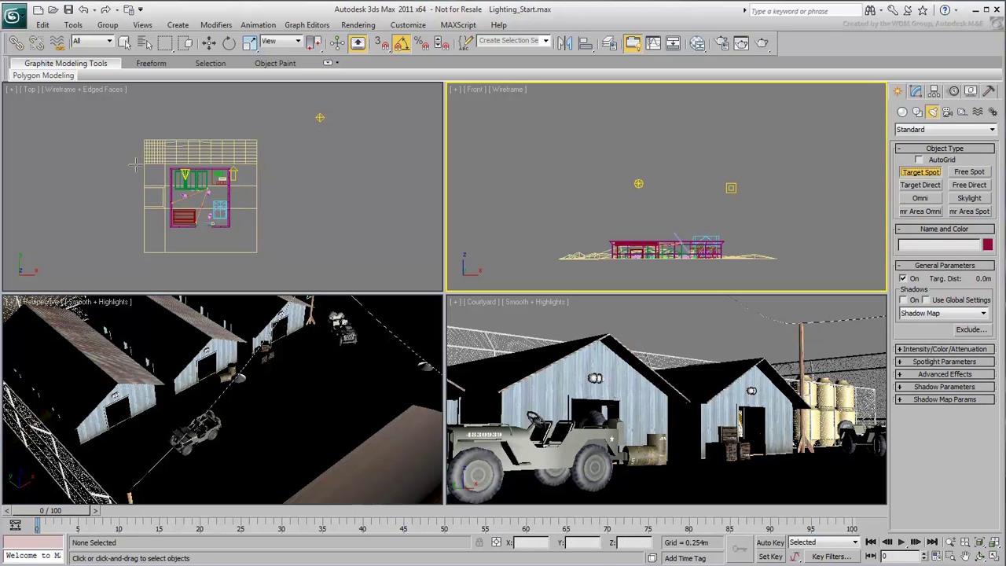
pyautogui.moveTo(85, 115); pyautogui.dragTo(210, 237)
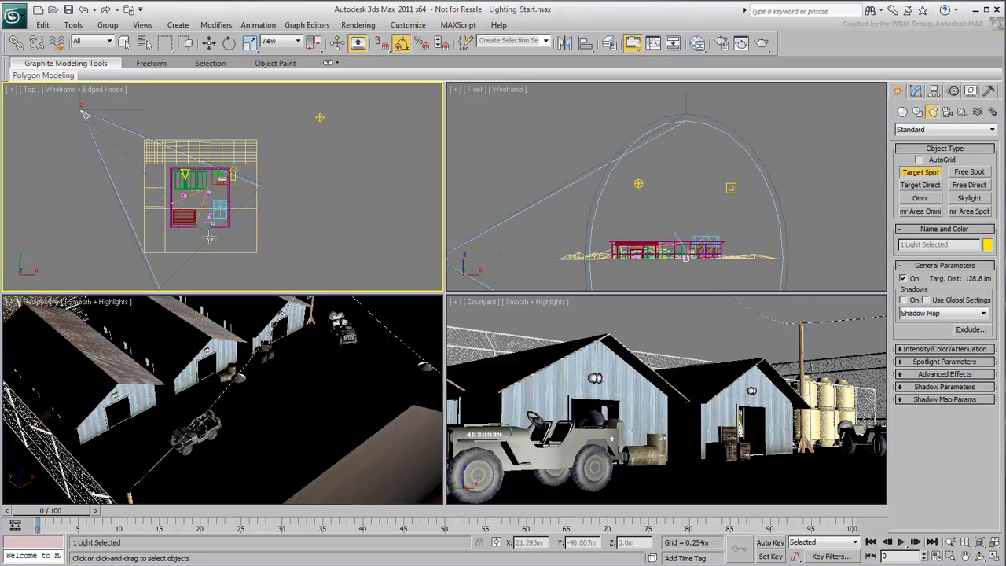
pyautogui.moveTo(513, 217); pyautogui.dragTo(538, 214, button='middle')
pyautogui.scroll(-2, 538, 214)
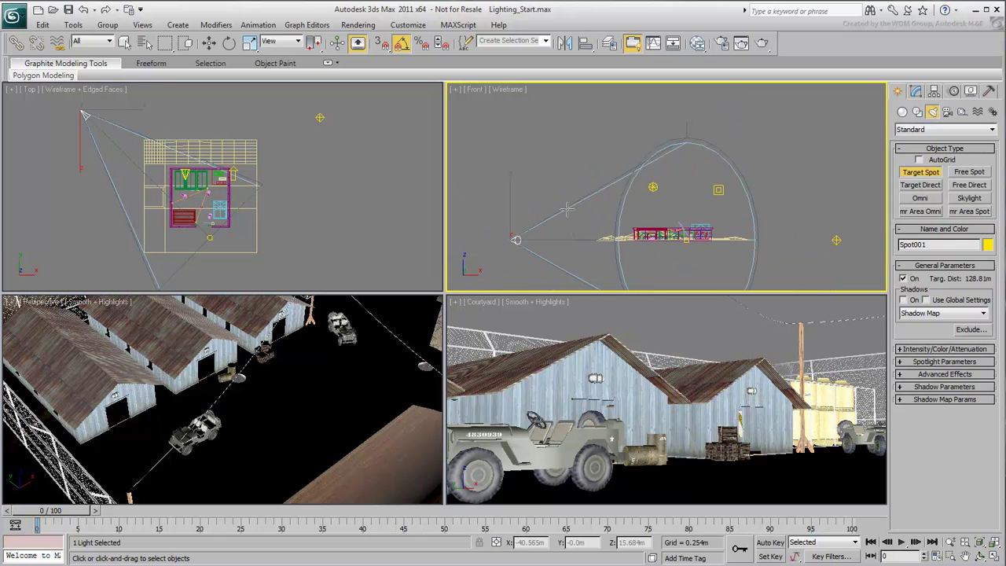
# Raise Spot001 high above the buildings in the Front view and shift its target slightly
pyautogui.press('e')
pyautogui.rightClick(533, 235)
pyautogui.click(545, 244)
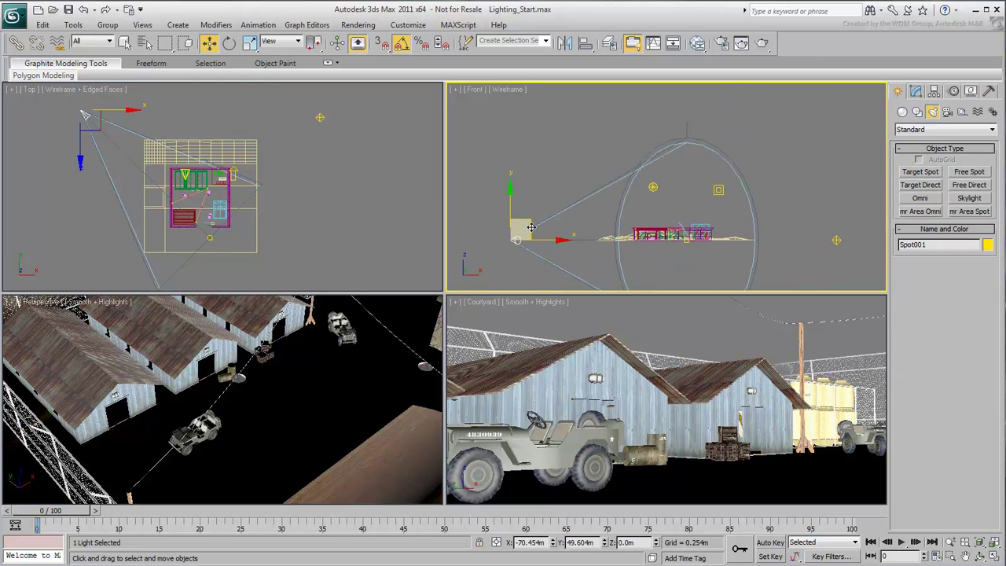
pyautogui.moveTo(529, 221); pyautogui.dragTo(553, 97)
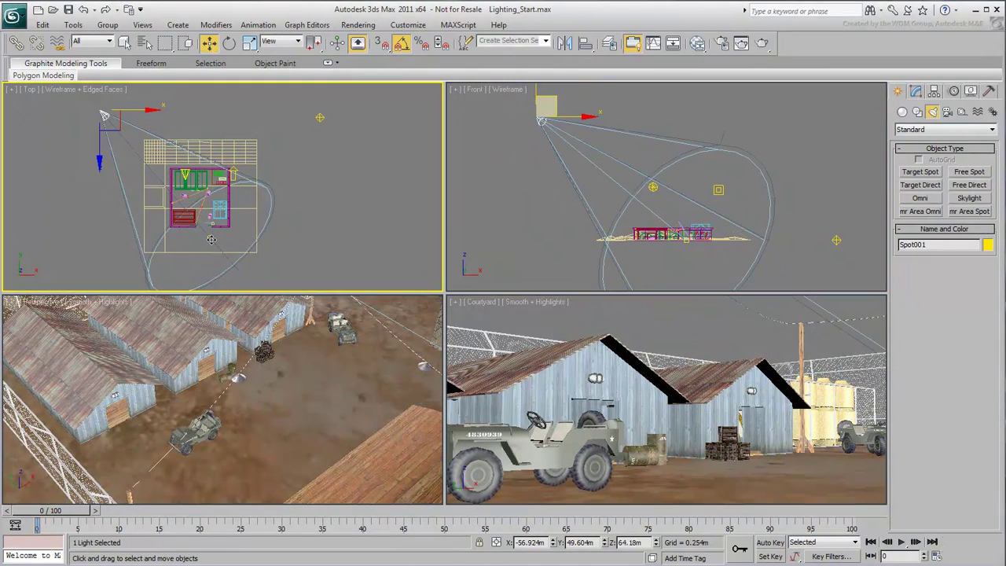
pyautogui.moveTo(209, 237)
pyautogui.mouseDown()
pyautogui.moveTo(195, 246)
pyautogui.moveTo(223, 184)
pyautogui.moveTo(214, 162)
pyautogui.moveTo(204, 233)
pyautogui.mouseUp()
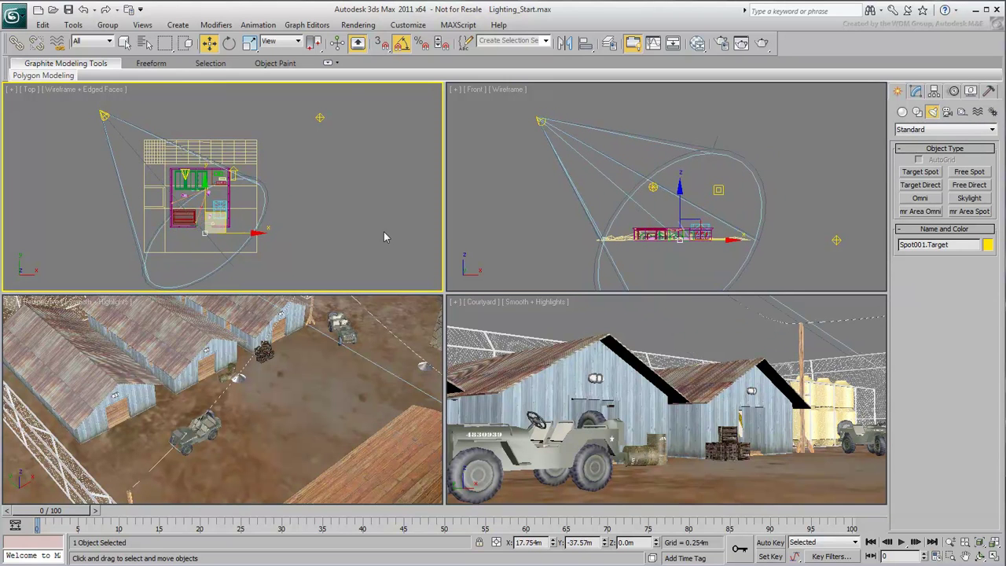
pyautogui.click(677, 345)
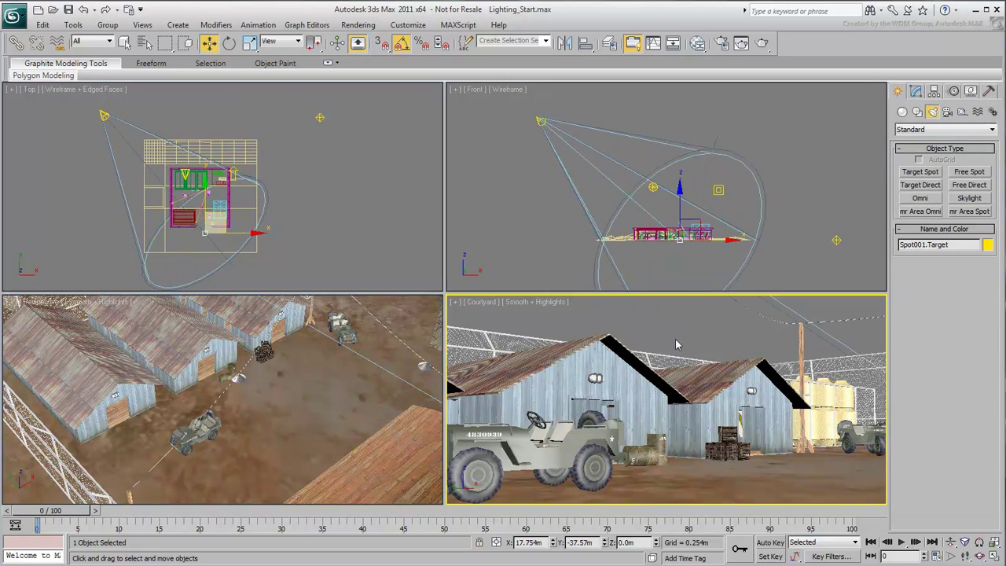
# Delete all the existing lights from the scene
pyautogui.click(859, 218)
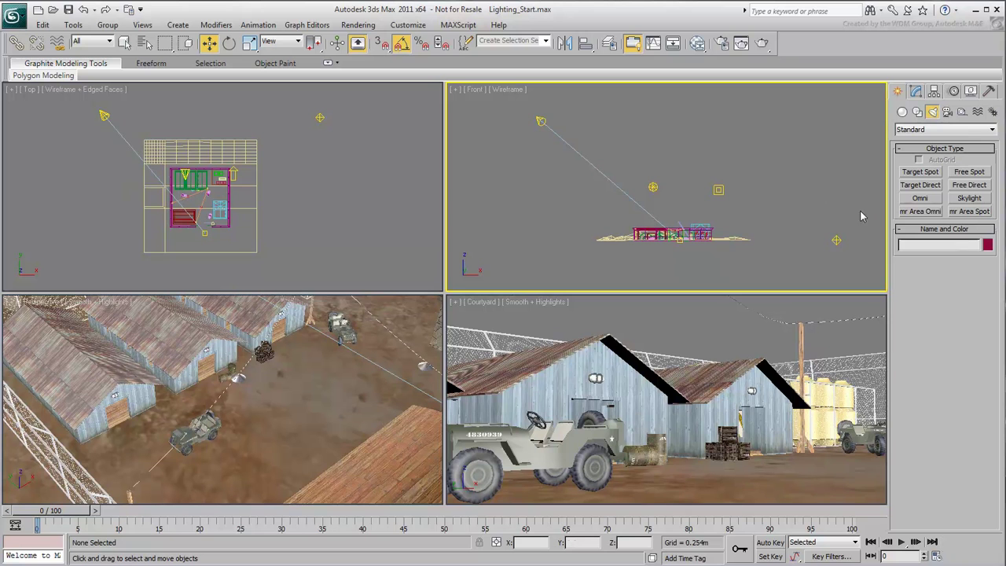
pyautogui.click(836, 240)
pyautogui.press('Delete')
pyautogui.moveTo(775, 139); pyautogui.dragTo(647, 198)
pyautogui.press('Delete')
pyautogui.click(539, 120)
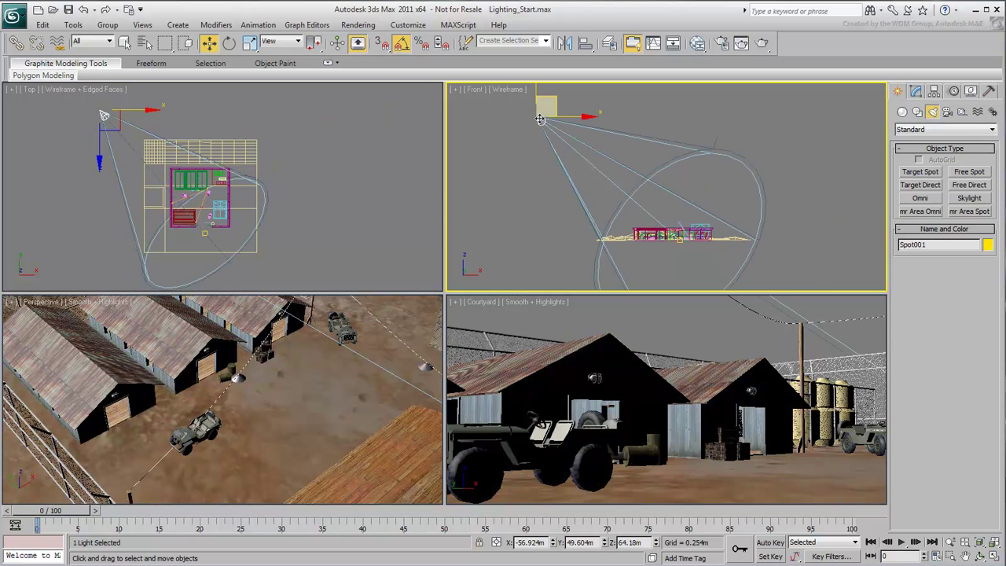
pyautogui.press('Delete')
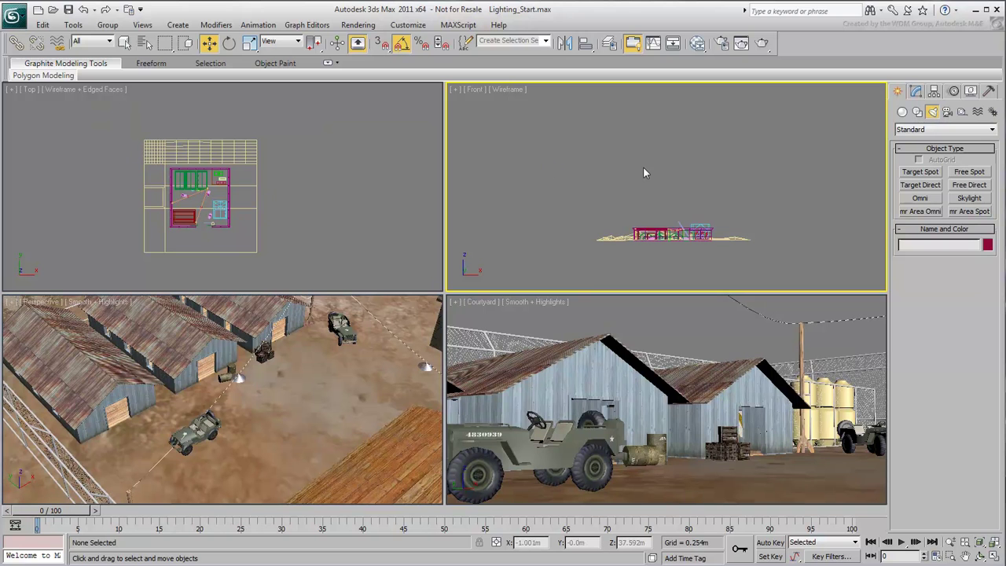
# Place Omni001 beside the courtyard and raise it to about 51.754m in the Front view
pyautogui.click(920, 198)
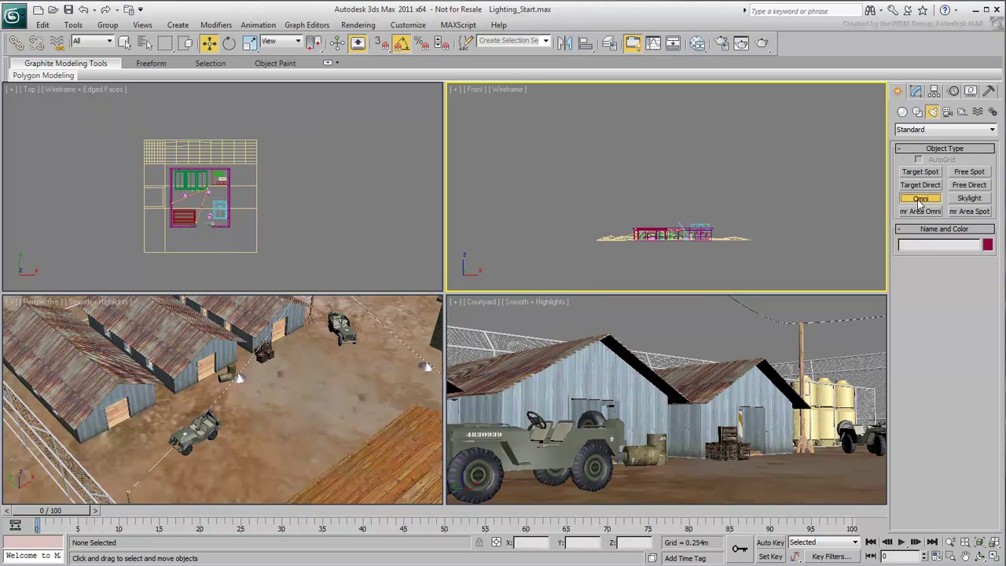
pyautogui.click(93, 100)
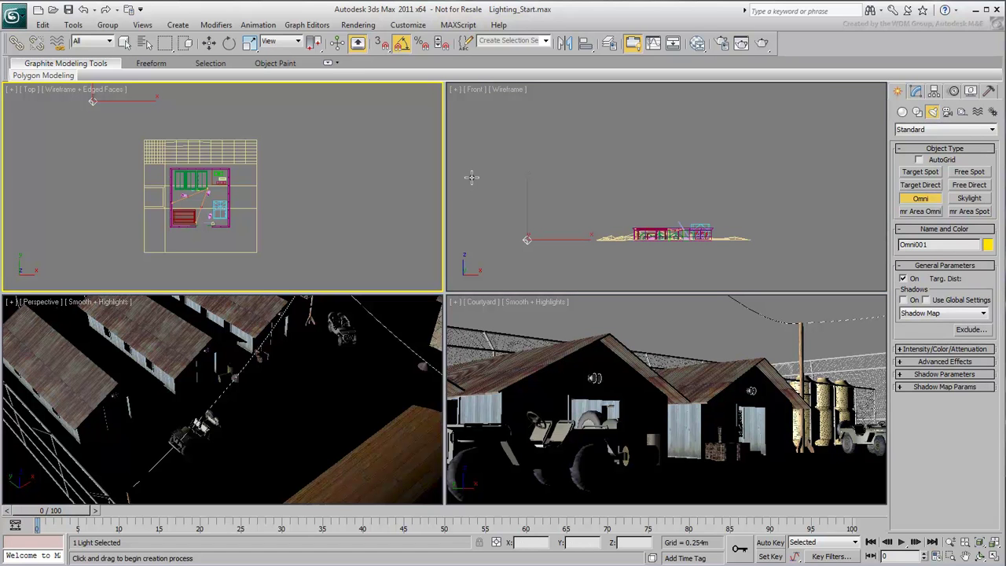
pyautogui.middleClick(609, 182)
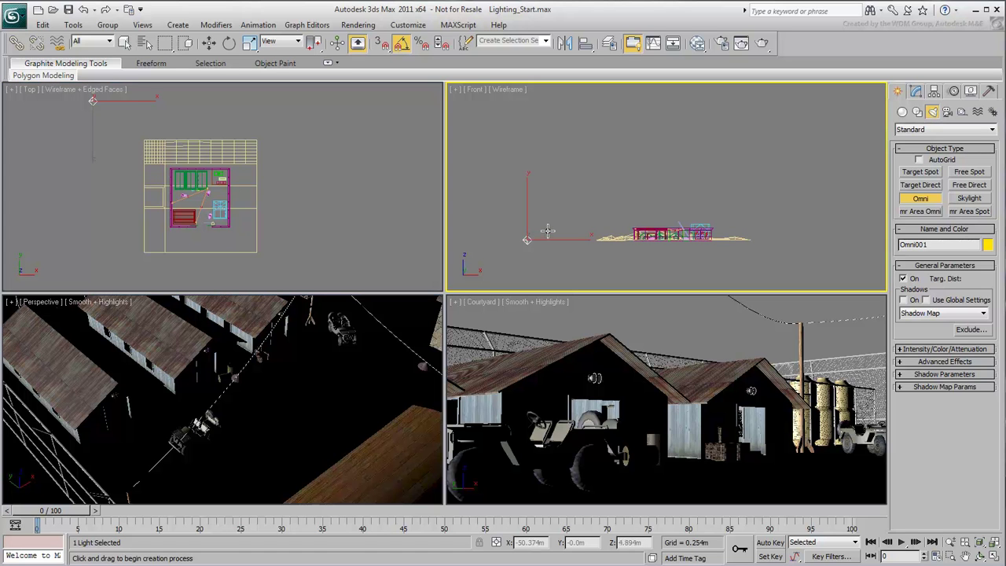
pyautogui.press('w')
pyautogui.moveTo(538, 218); pyautogui.dragTo(542, 122)
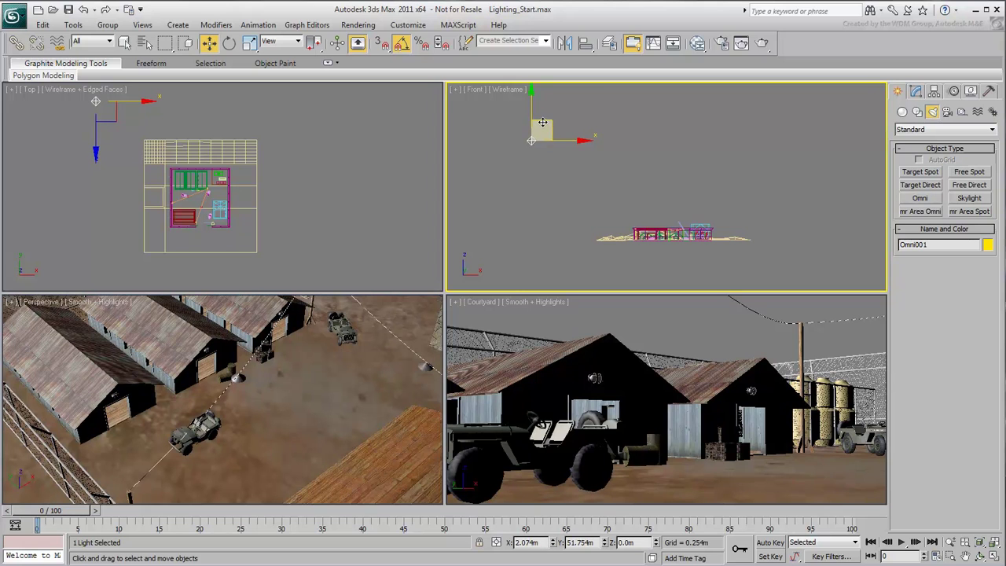
pyautogui.rightClick(664, 341)
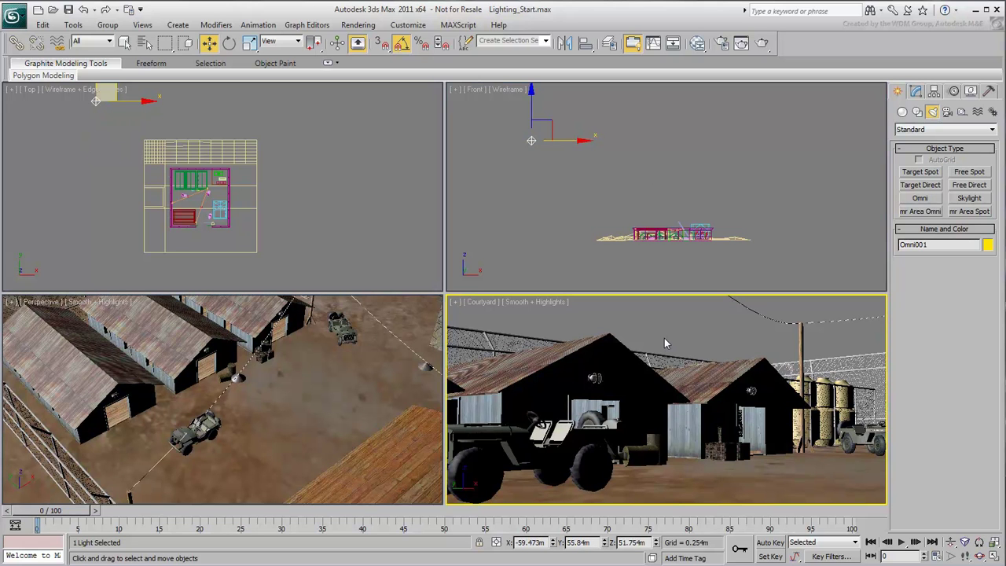
# Render the Courtyard camera view lit only by the raised omni light
pyautogui.hotkey('shift', 'q')
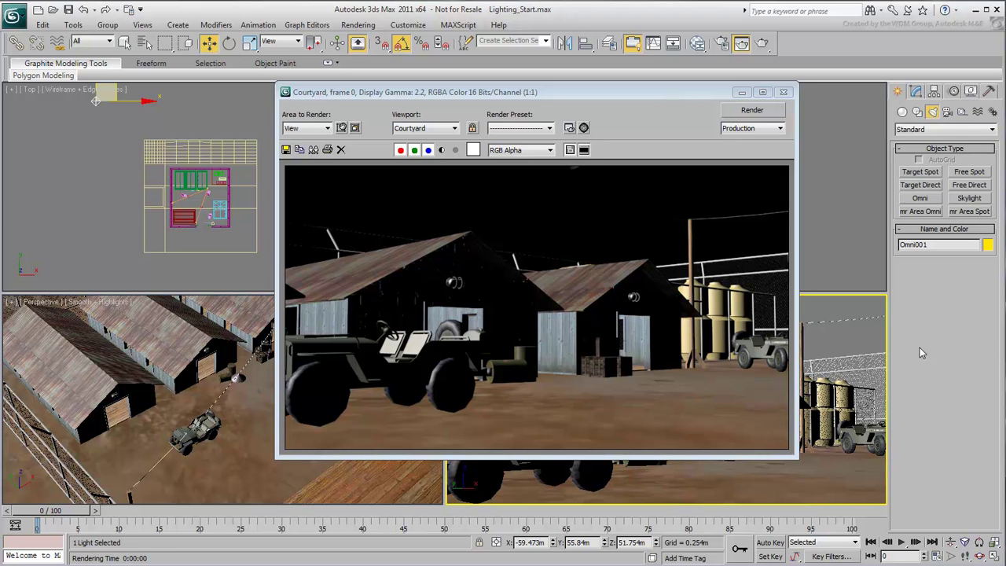
# Set the omni light's multiplier to 2.0, enable Shadow Map shadows, and re-render the Courtyard
pyautogui.click(917, 91)
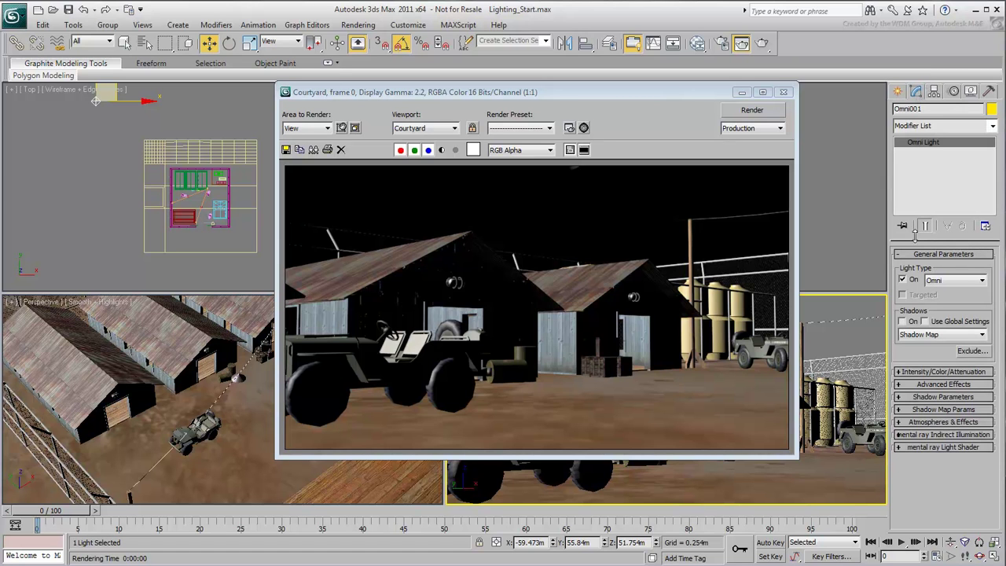
pyautogui.click(941, 371)
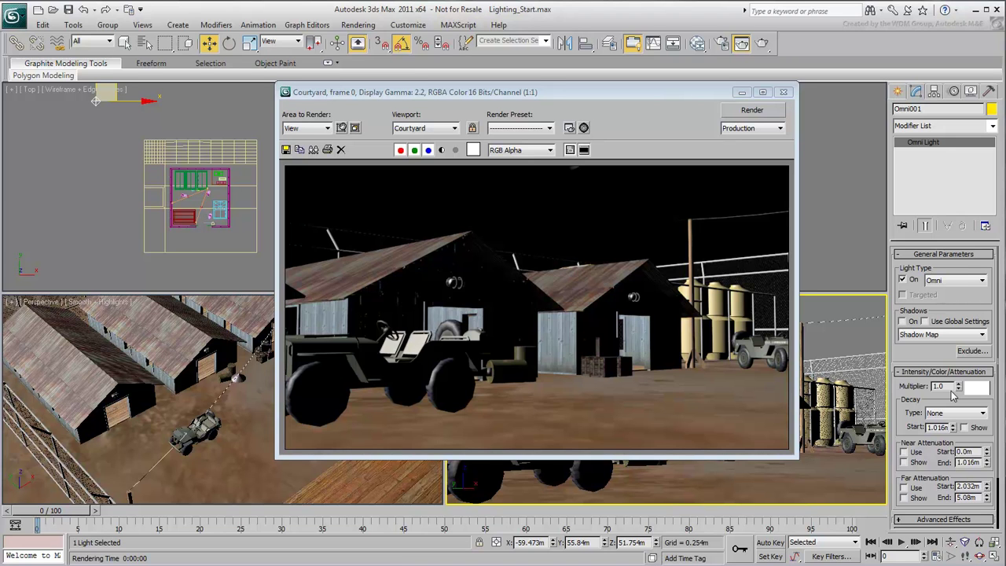
pyautogui.doubleClick(943, 386)
pyautogui.write('2')
pyautogui.press('Return')
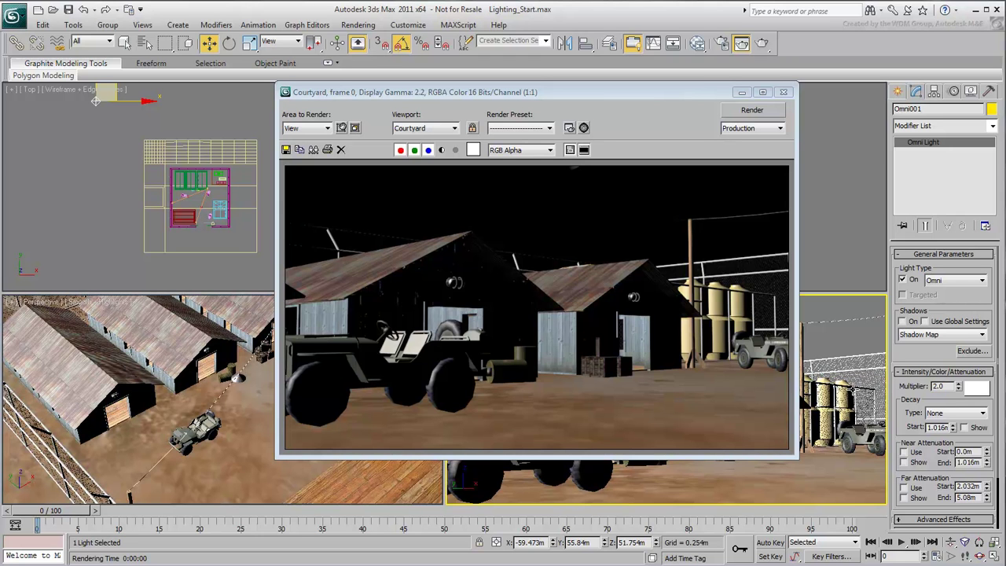
pyautogui.click(902, 321)
pyautogui.click(752, 111)
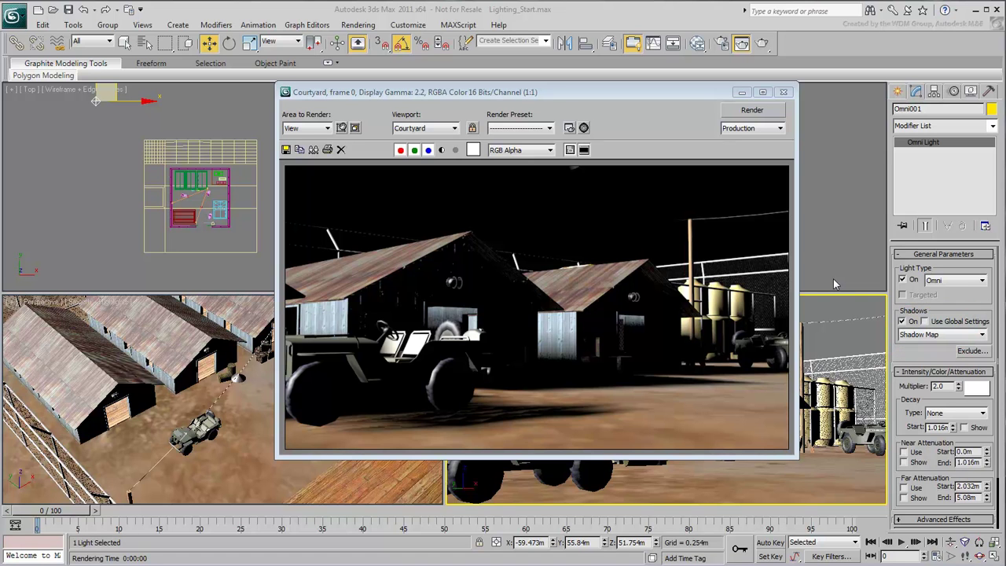
# Switch the omni light's shadow type to Ray Traced Shadows and re-render the Courtyard
pyautogui.click(980, 335)
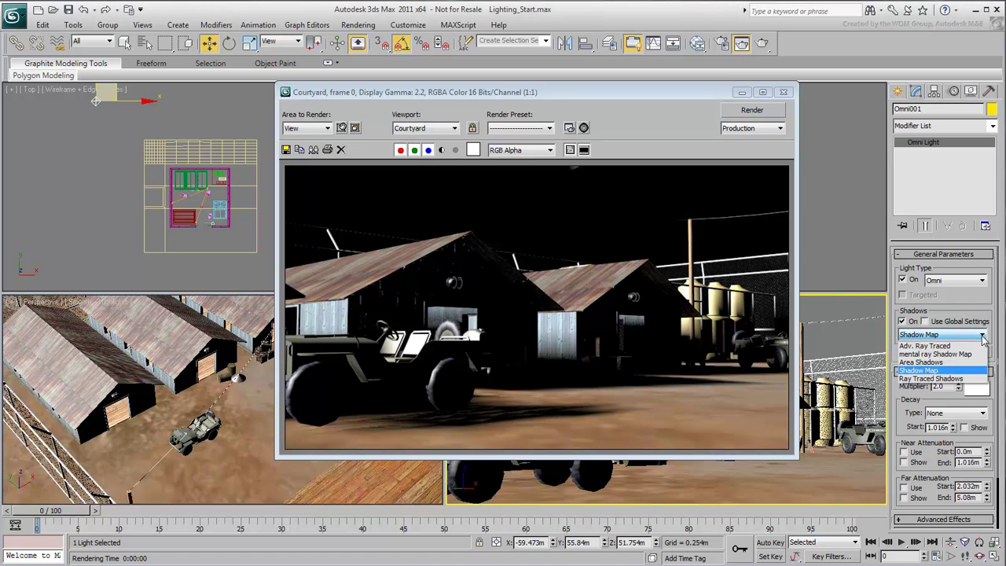
pyautogui.click(921, 377)
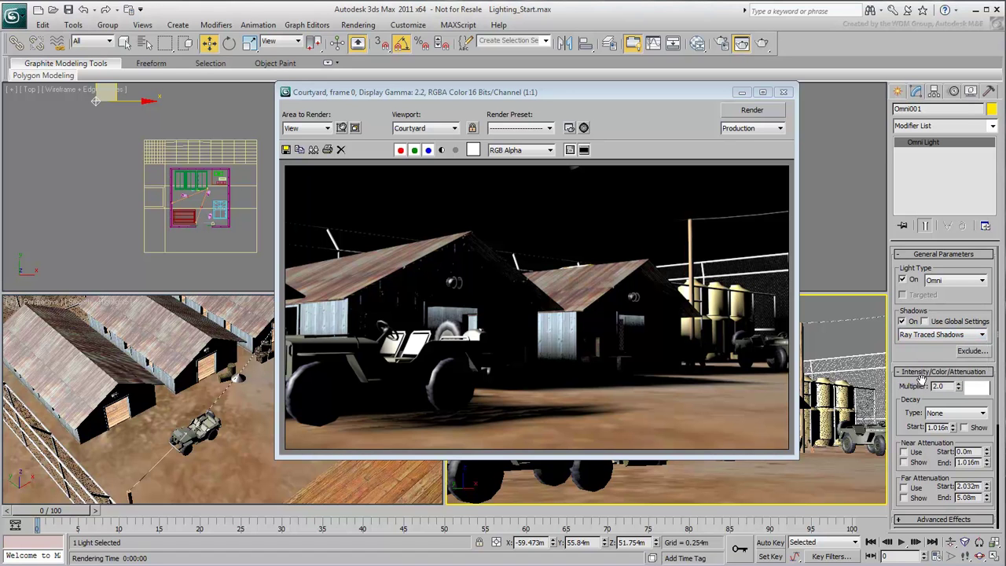
pyautogui.click(751, 111)
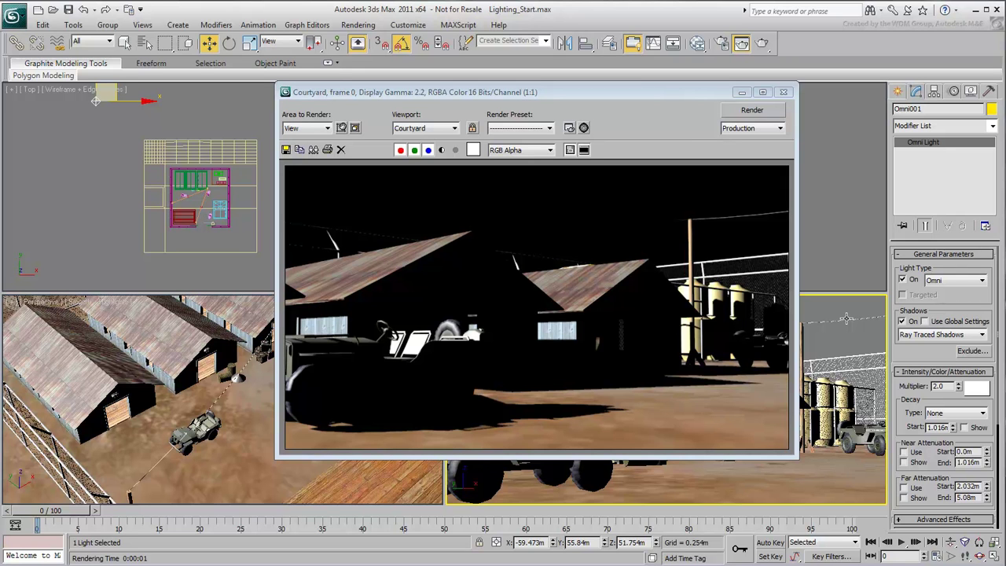
# Assign mental ray Renderer as the production renderer in Render Setup
pyautogui.click(721, 44)
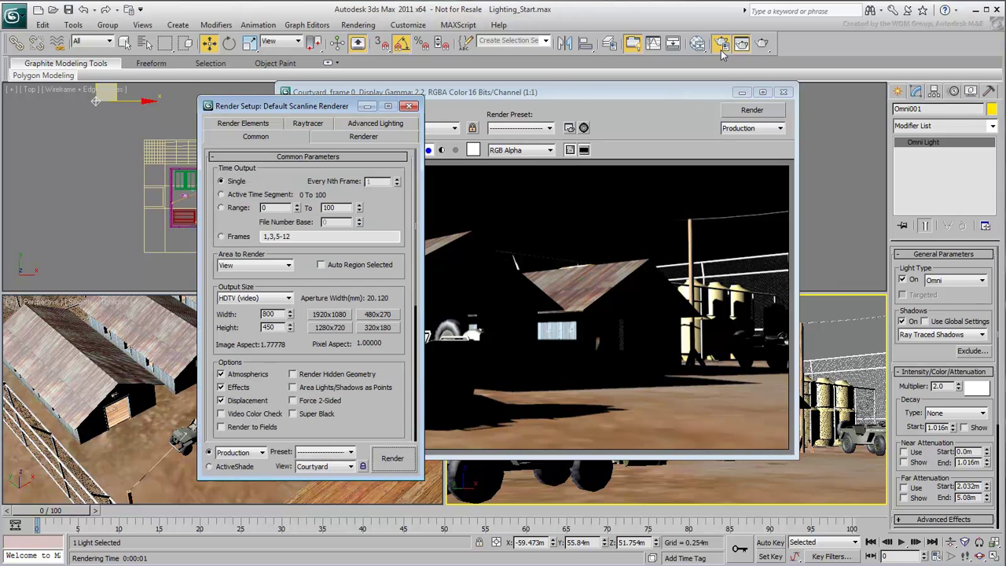
pyautogui.moveTo(391, 405); pyautogui.dragTo(391, 154)
pyautogui.click(333, 440)
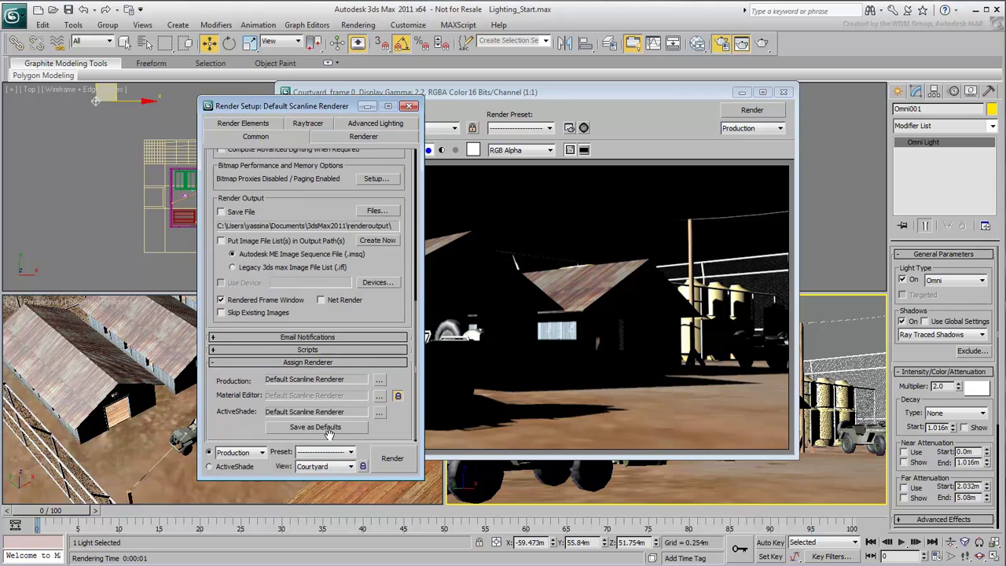
pyautogui.click(379, 384)
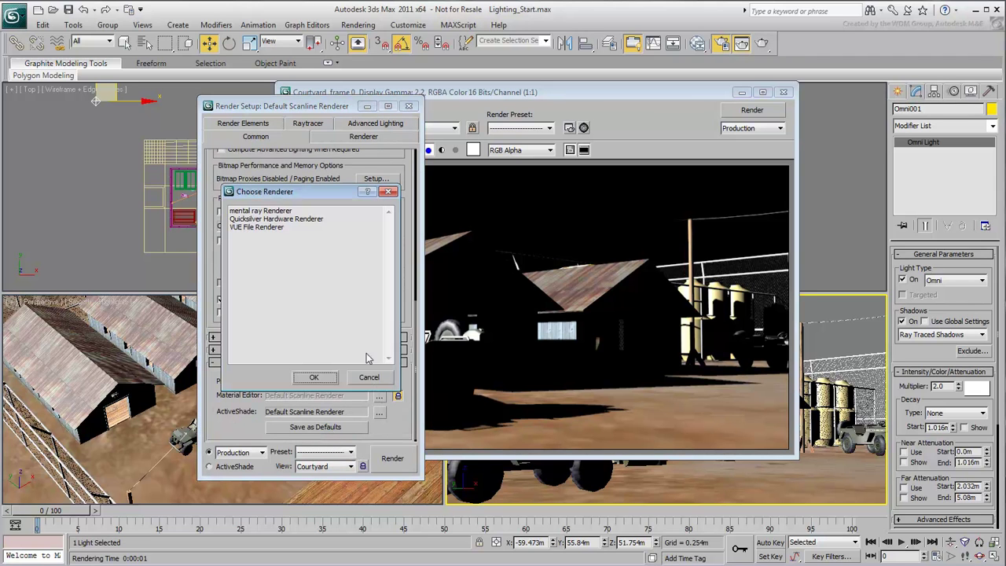
pyautogui.click(275, 212)
pyautogui.click(313, 377)
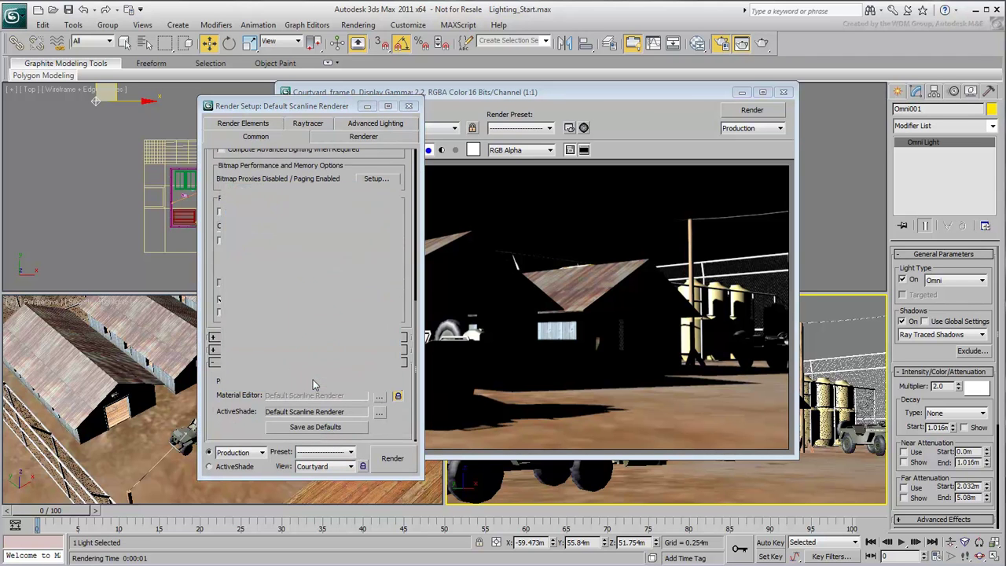
pyautogui.click(408, 105)
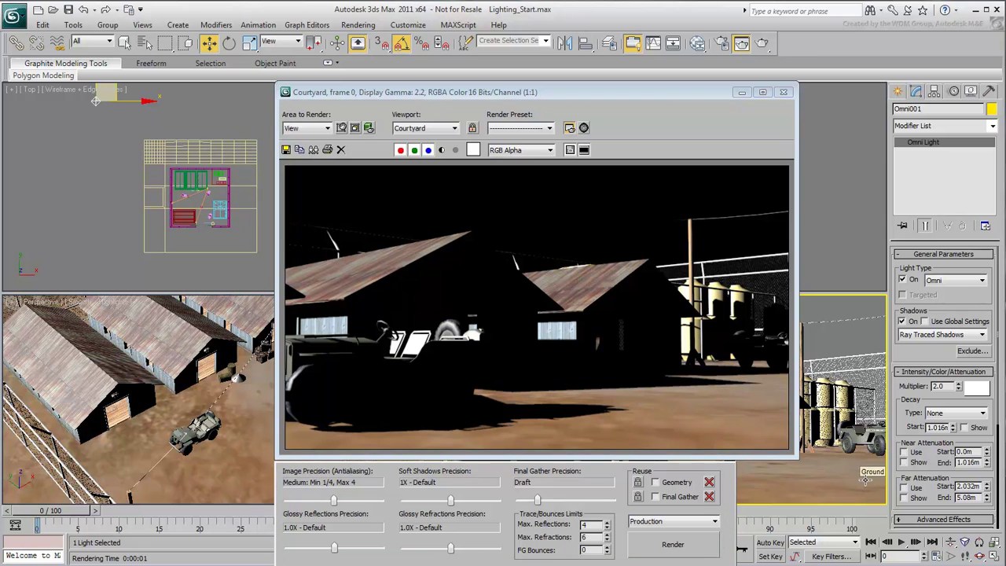
# Start a mental ray render of the Courtyard view from the rendered frame window
pyautogui.click(684, 545)
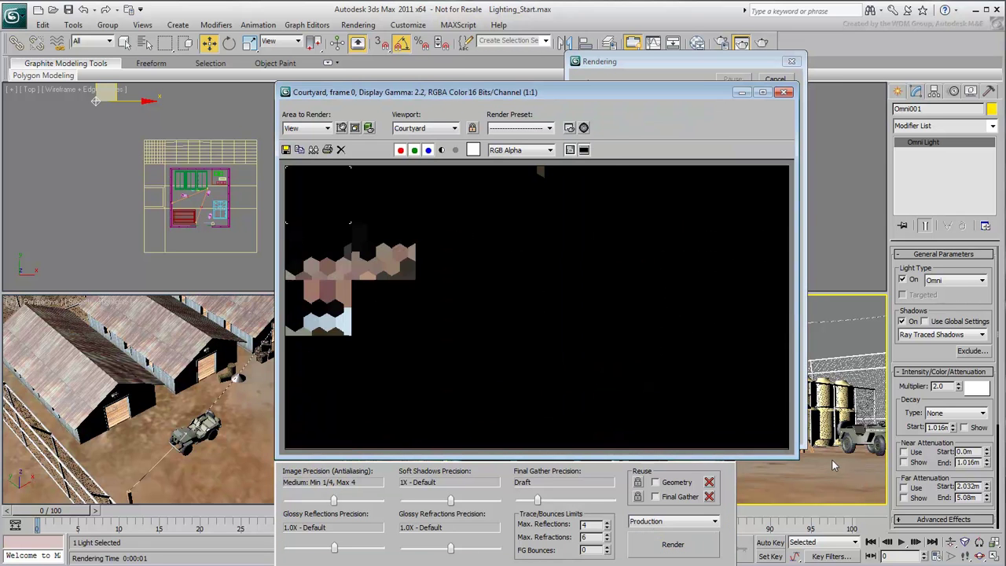